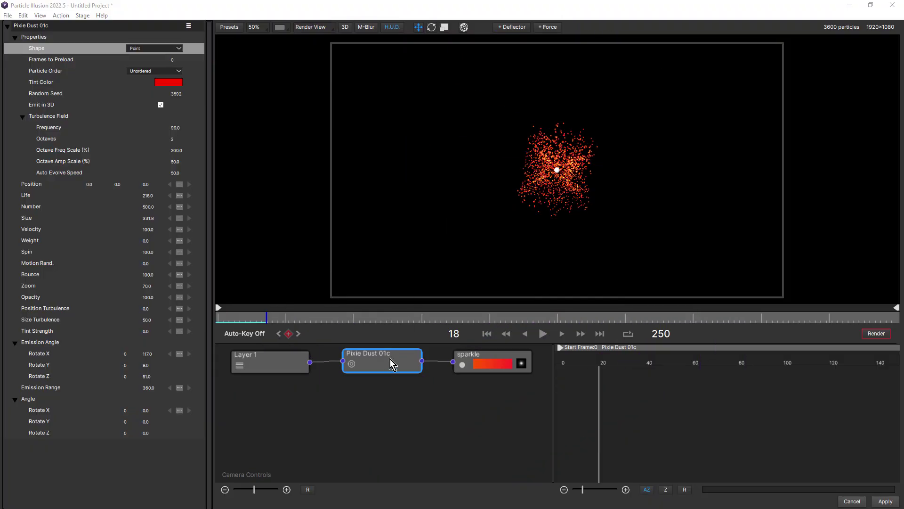
Make Pixie Dust 01c emit from the RoundCube.c4d 3D model and drag Velocity to 0.
click(169, 48)
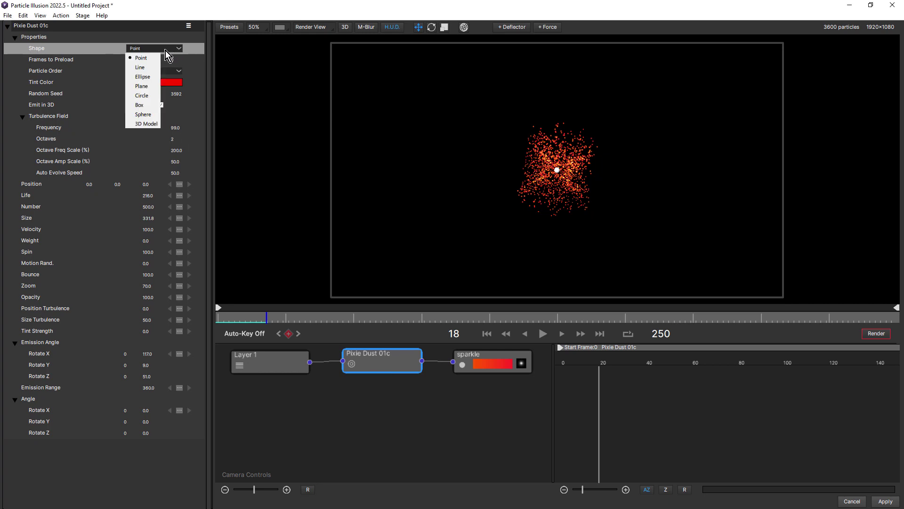
click(143, 126)
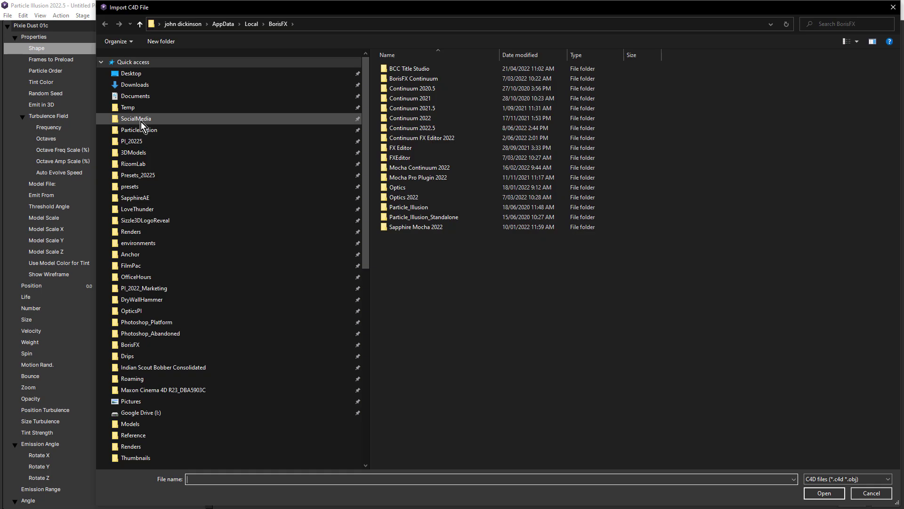
click(133, 152)
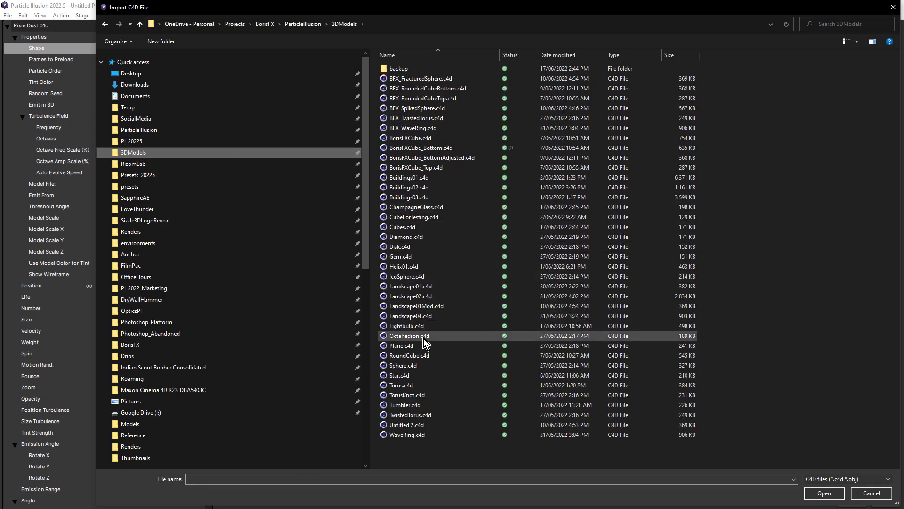
double_click(419, 357)
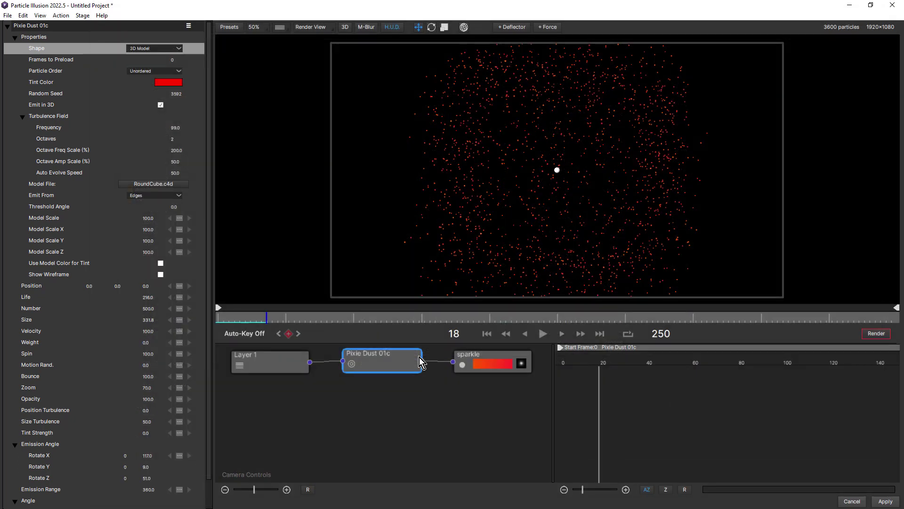
mouse_move(250, 319)
mouse_down()
mouse_move(373, 322)
mouse_move(218, 322)
mouse_up()
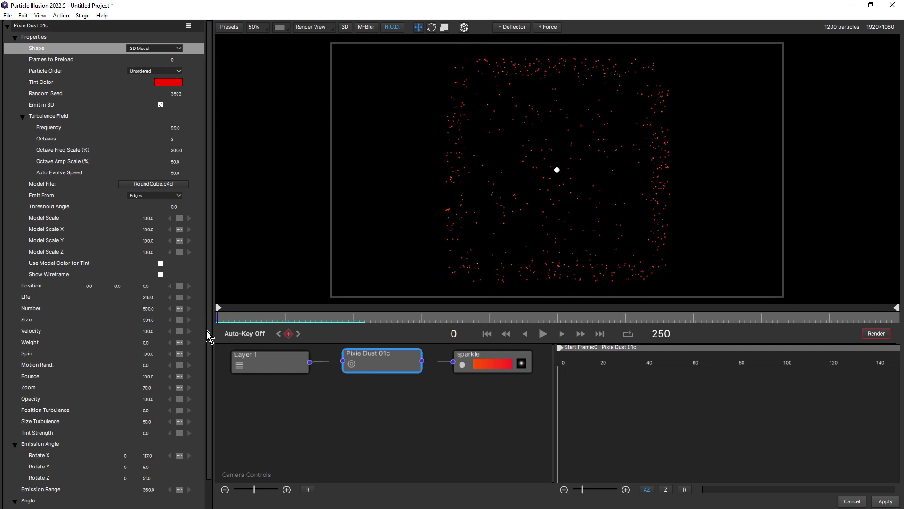
click(150, 332)
drag(149, 333, 121, 332)
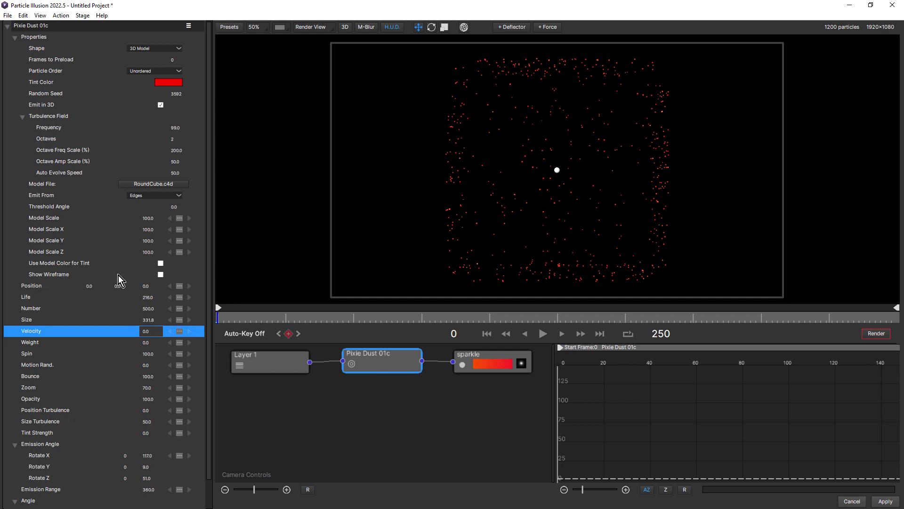
Show the model wireframe at opacity 10 in orange.
click(161, 274)
click(161, 274)
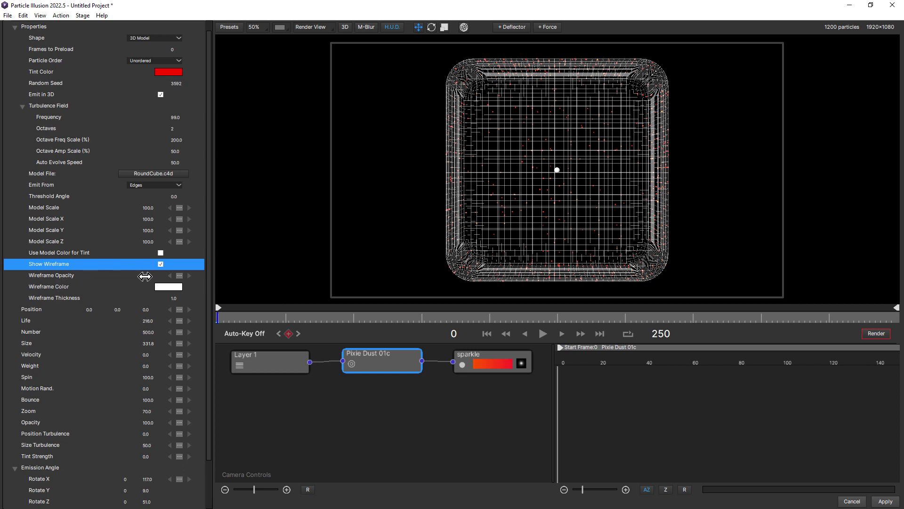
click(148, 274)
text(10)
key(Return)
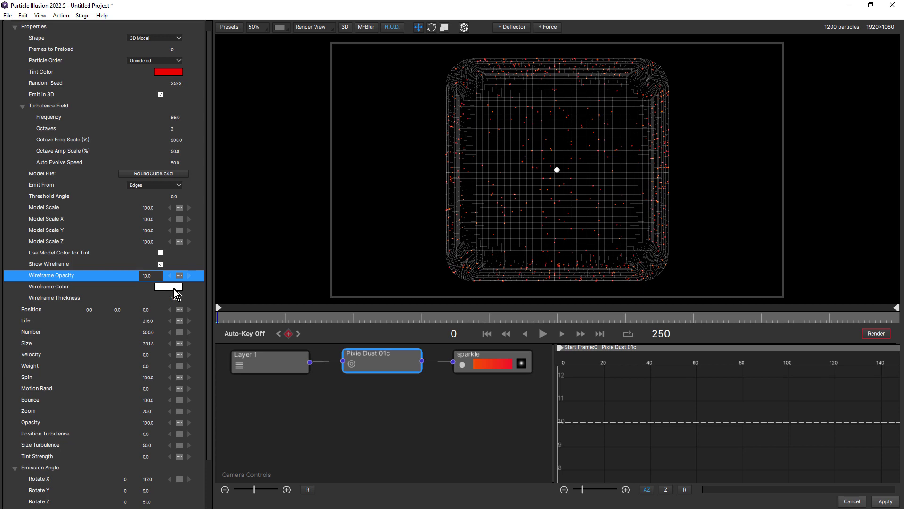
click(168, 286)
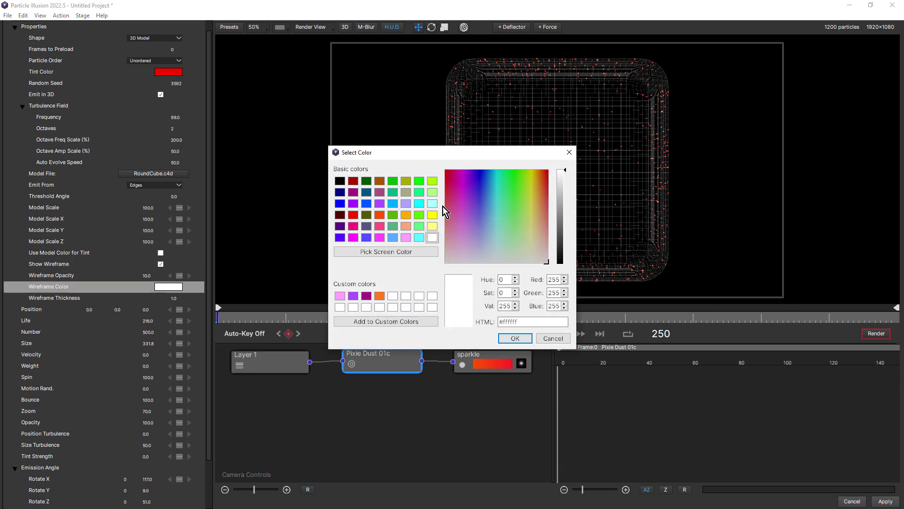
click(406, 215)
click(515, 338)
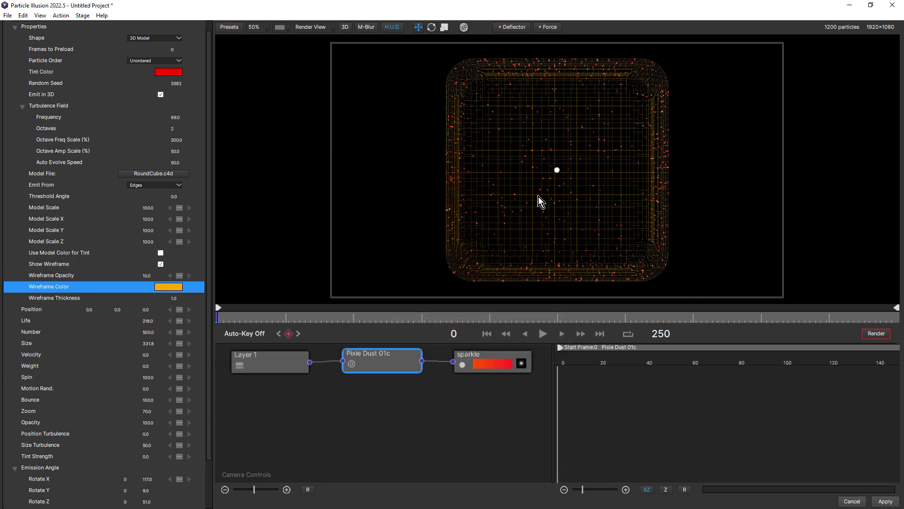
Switch Render View to World View and play the animation.
click(321, 30)
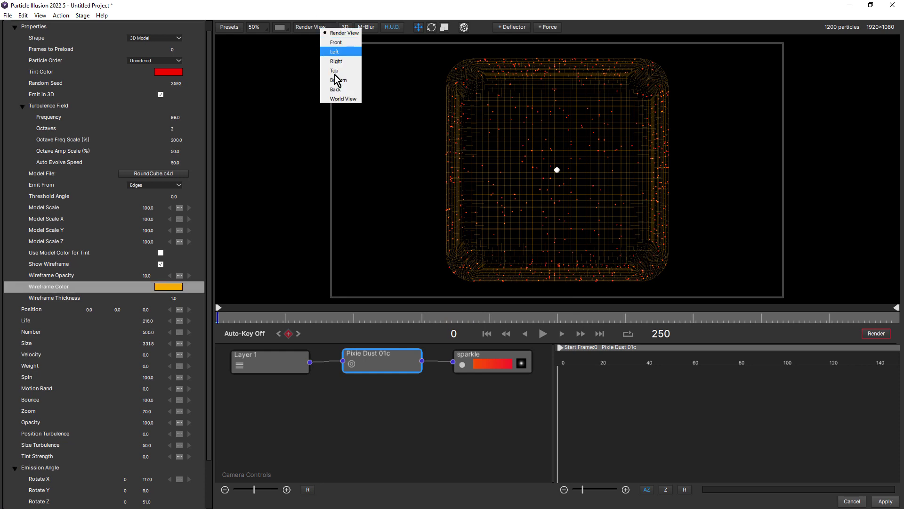
click(338, 96)
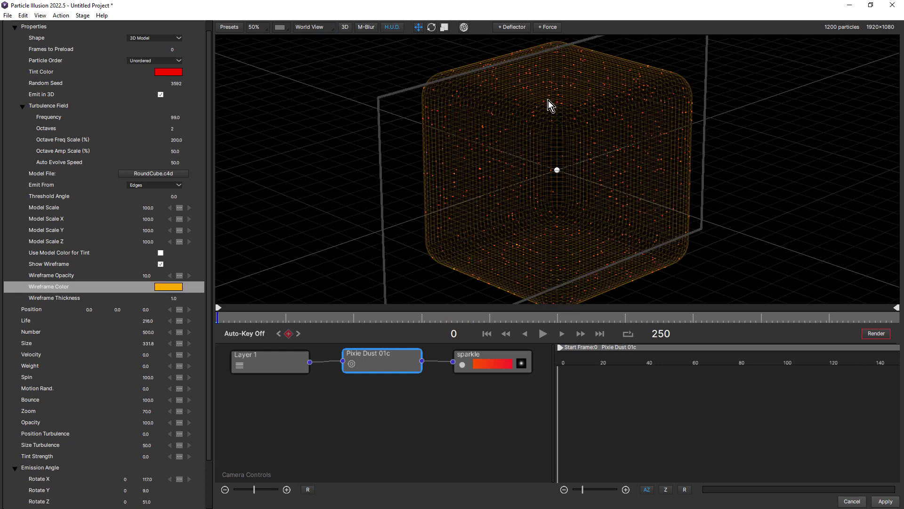
key(space)
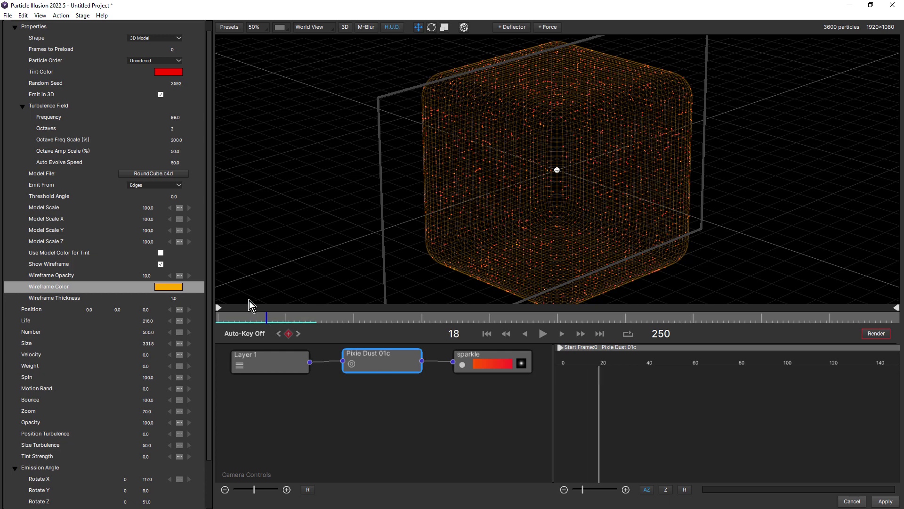
Hide the wireframe and set Emit From to Vertices, briefly trying Surface first.
click(161, 264)
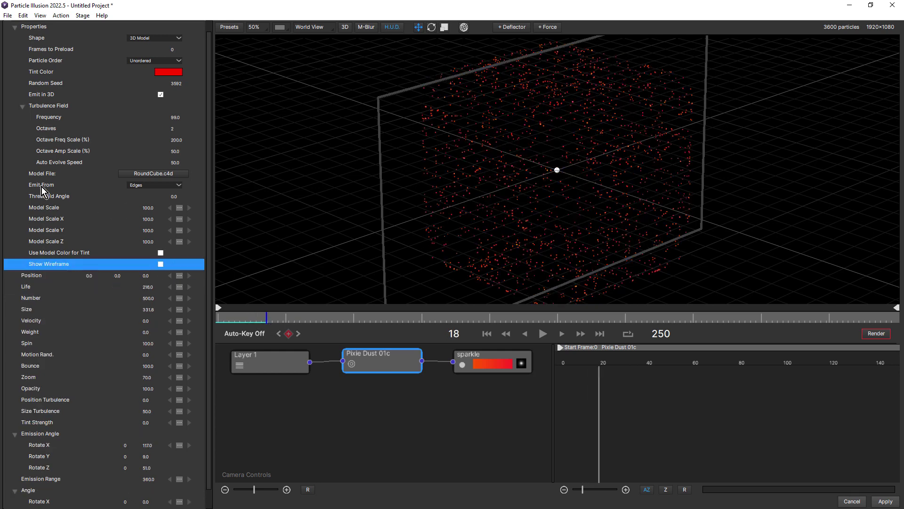
click(158, 185)
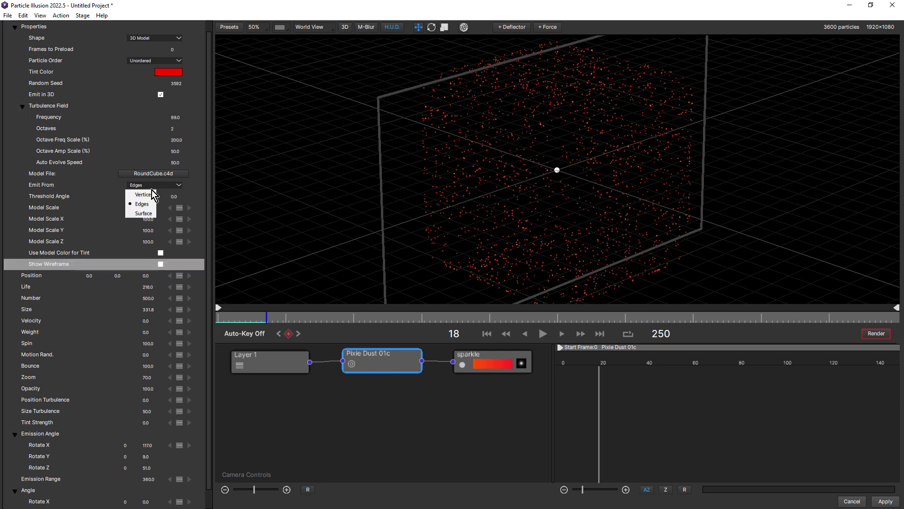
click(147, 196)
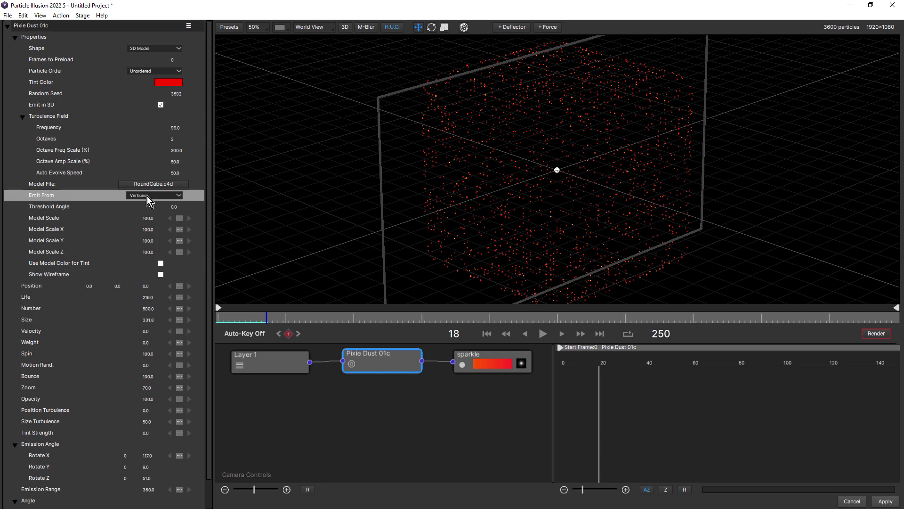
click(155, 196)
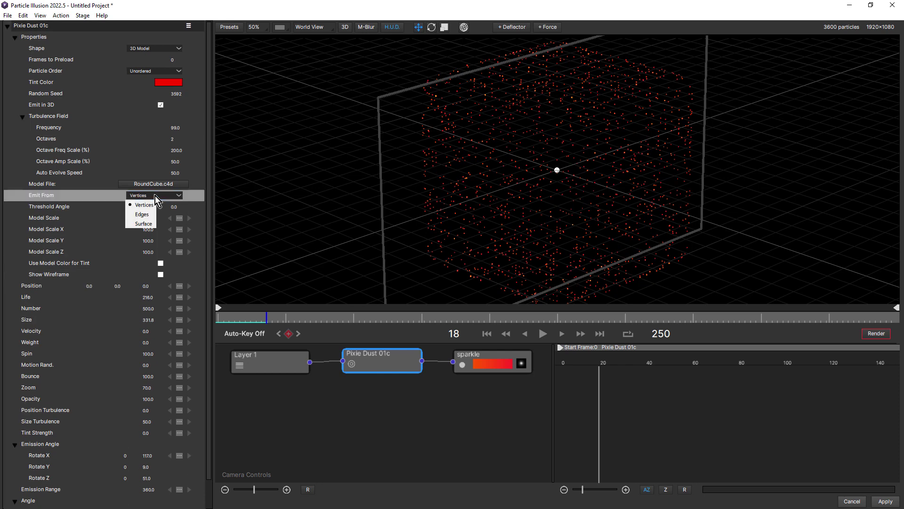
click(150, 225)
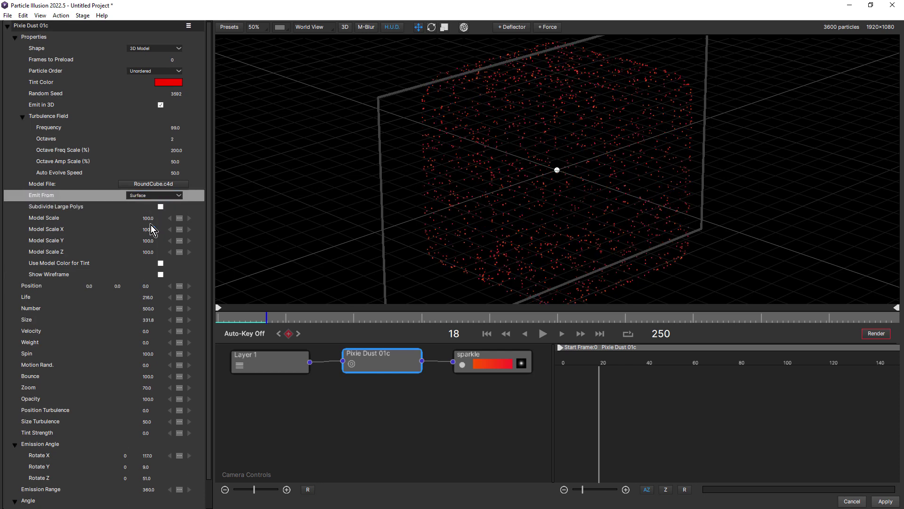
click(158, 196)
click(150, 203)
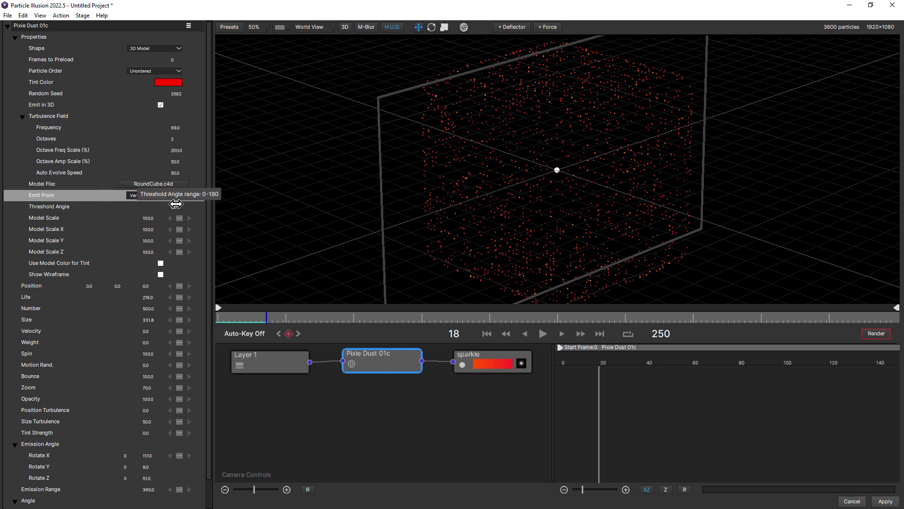
Try a Threshold Angle of 90, return it to 0, and set Emit From to Surface.
double_click(174, 206)
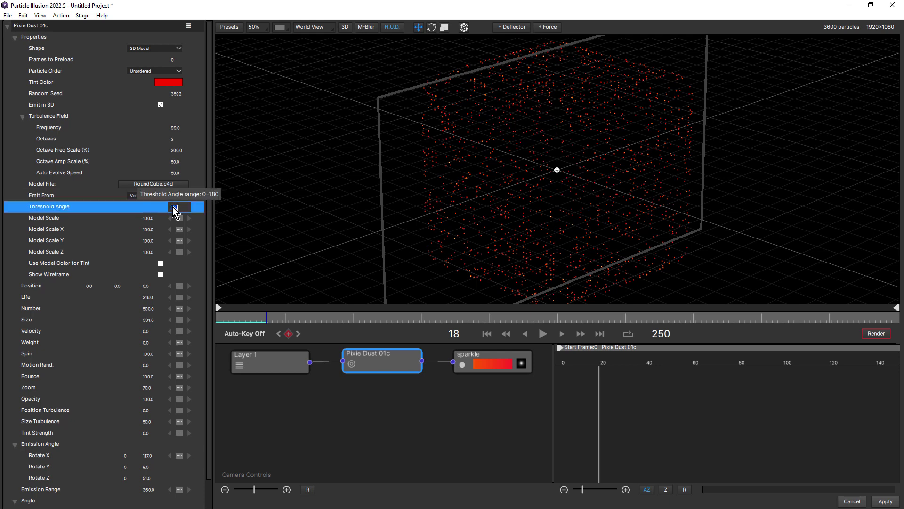
text(90)
text(0)
key(Return)
click(160, 195)
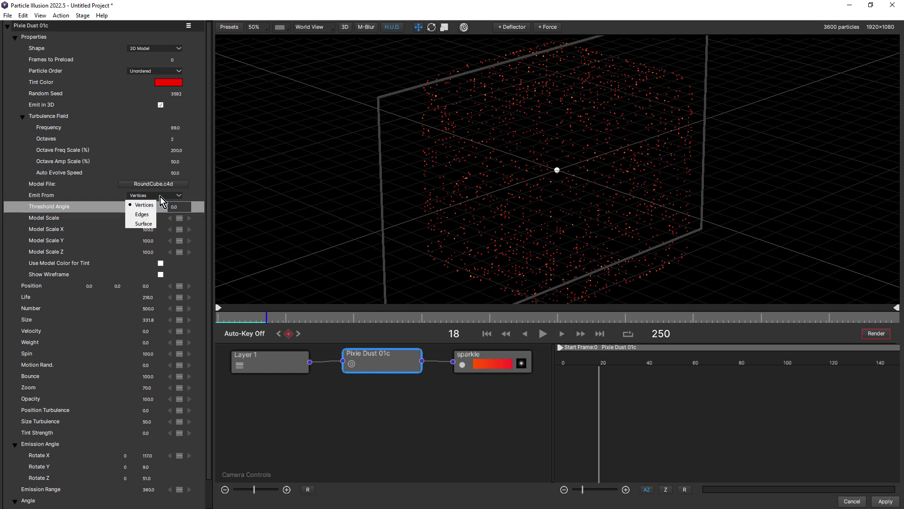
click(148, 225)
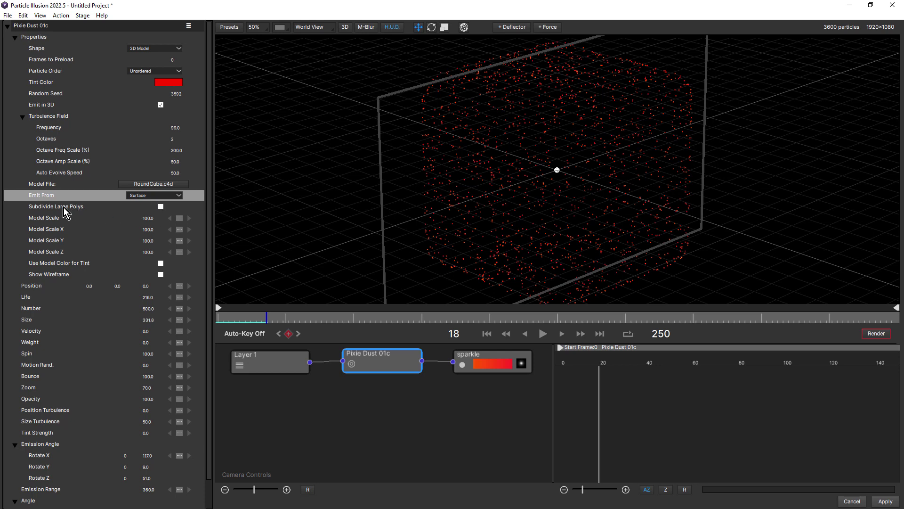
Turn Show Wireframe on, with Subdivide Large Polys toggled on then off.
click(160, 207)
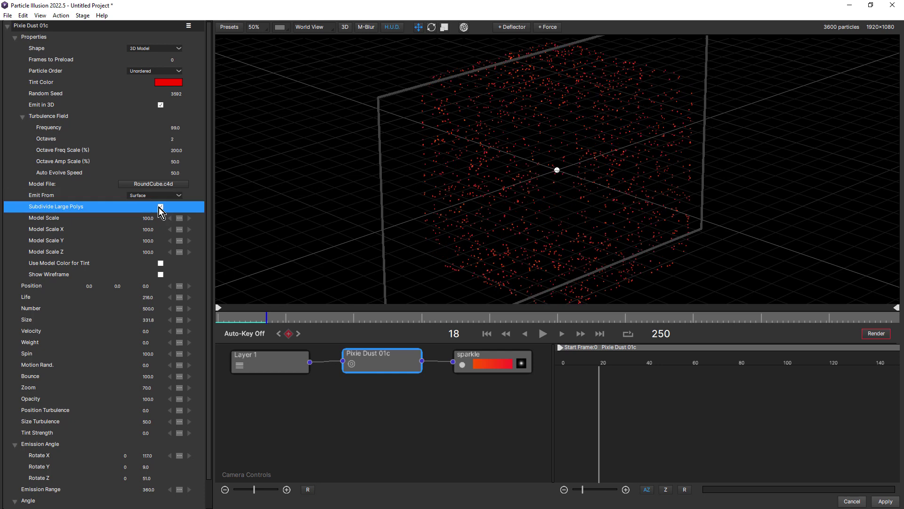
click(161, 274)
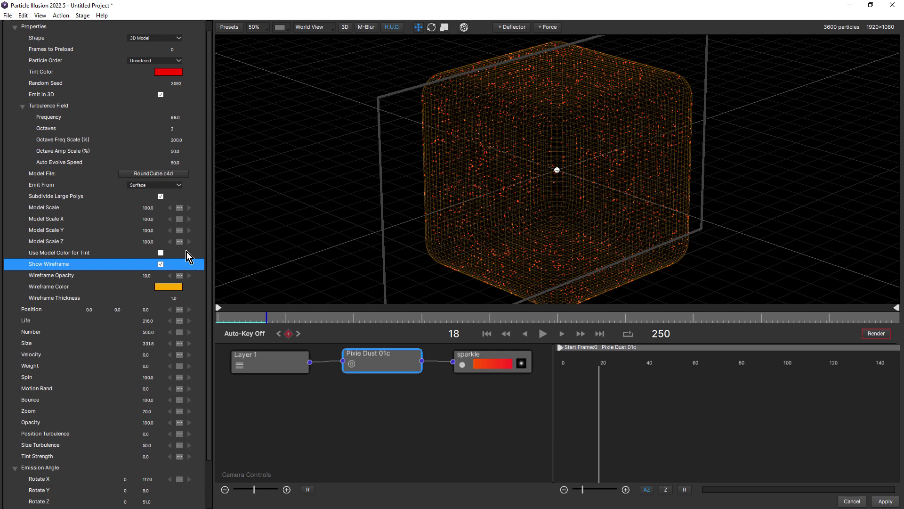
click(161, 196)
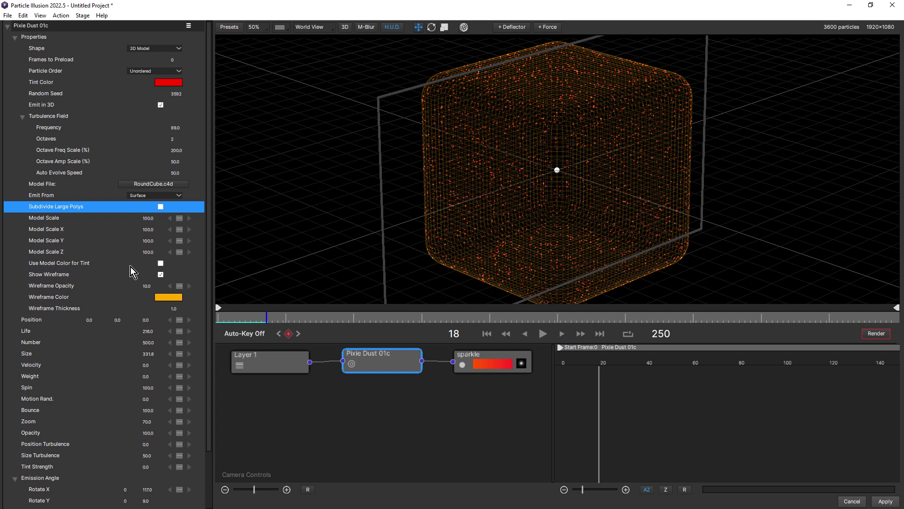
Set Tint Strength to 100, with the wireframe checkbox toggled on and back off.
click(160, 263)
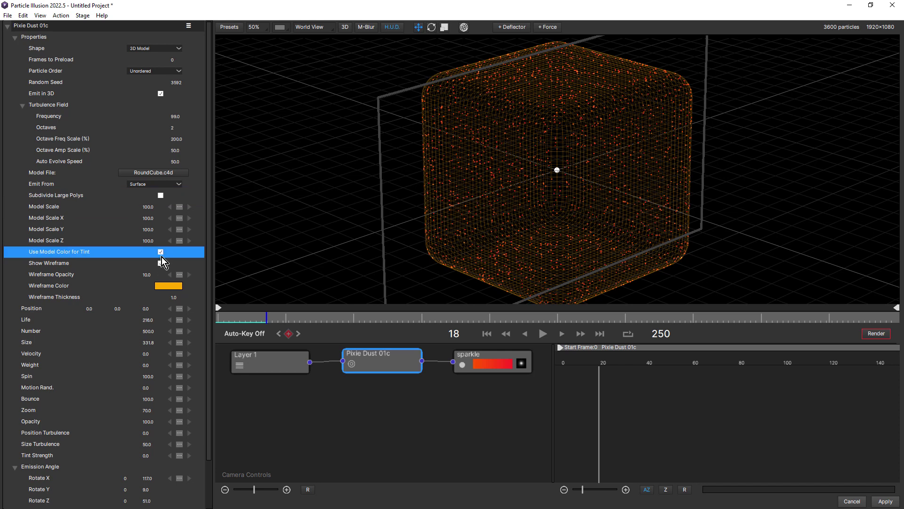
click(161, 263)
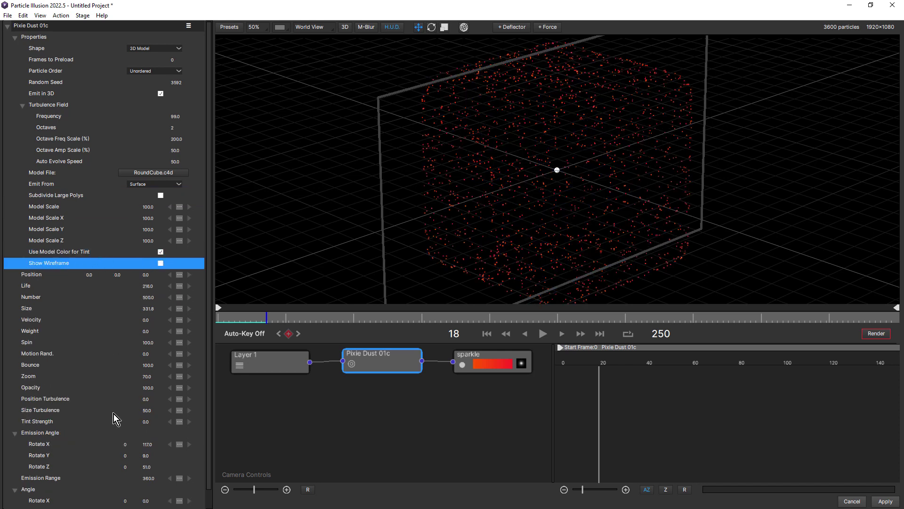
click(147, 421)
text(100)
key(Return)
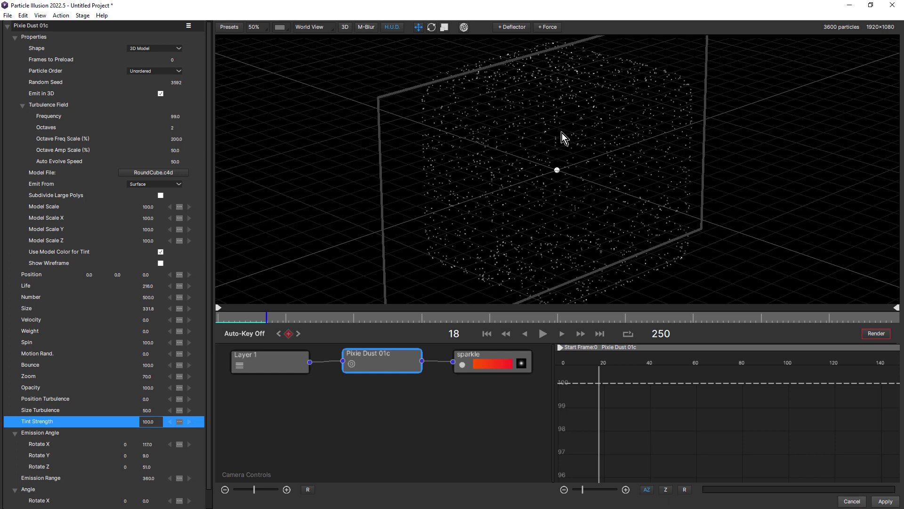
Uncheck Use Model Color for Tint so particles turn red, with the wireframe hidden afterwards.
click(160, 263)
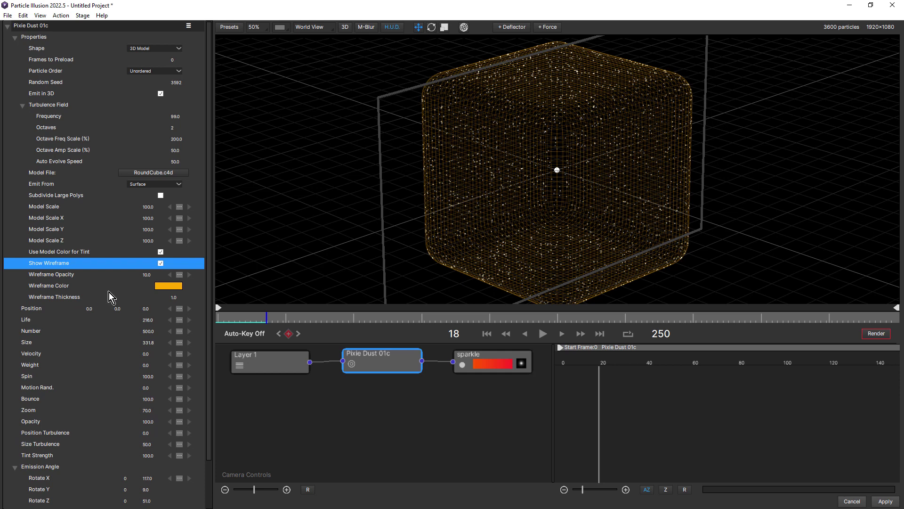
click(160, 252)
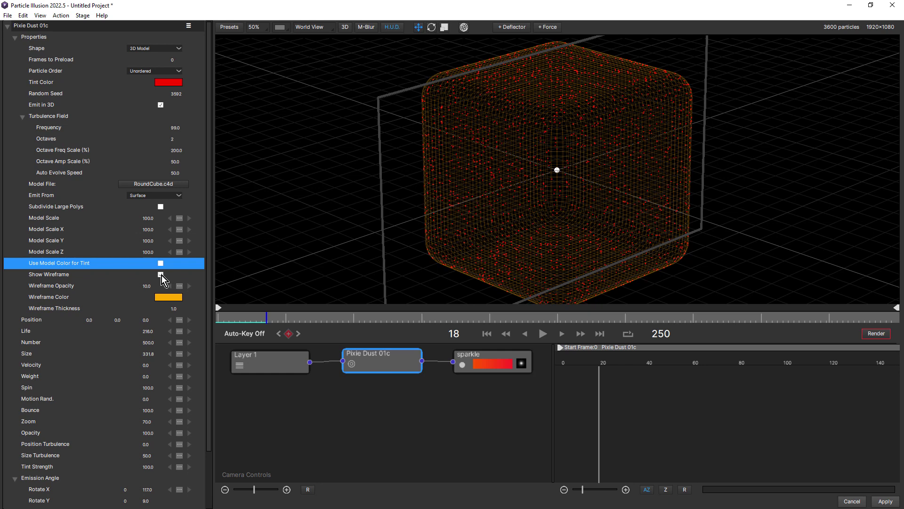
click(160, 275)
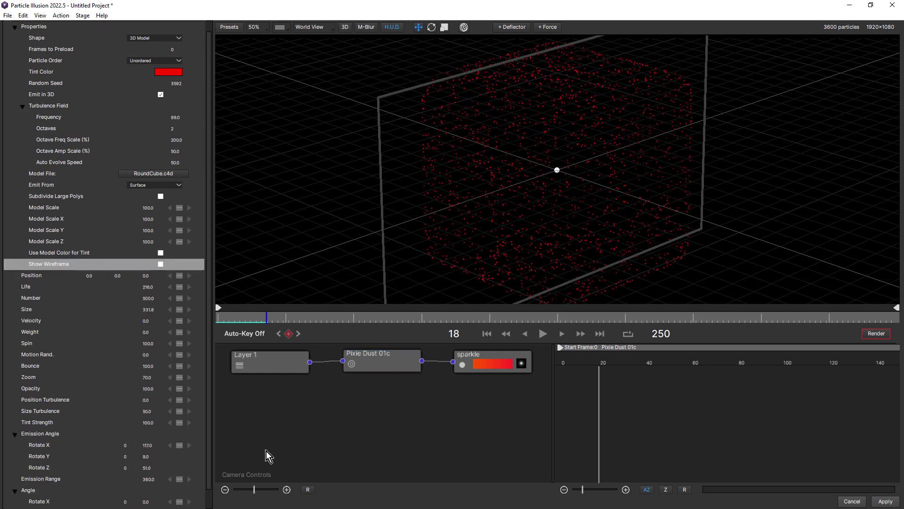
Set the Camera Model to Orbit in Camera Controls.
click(247, 474)
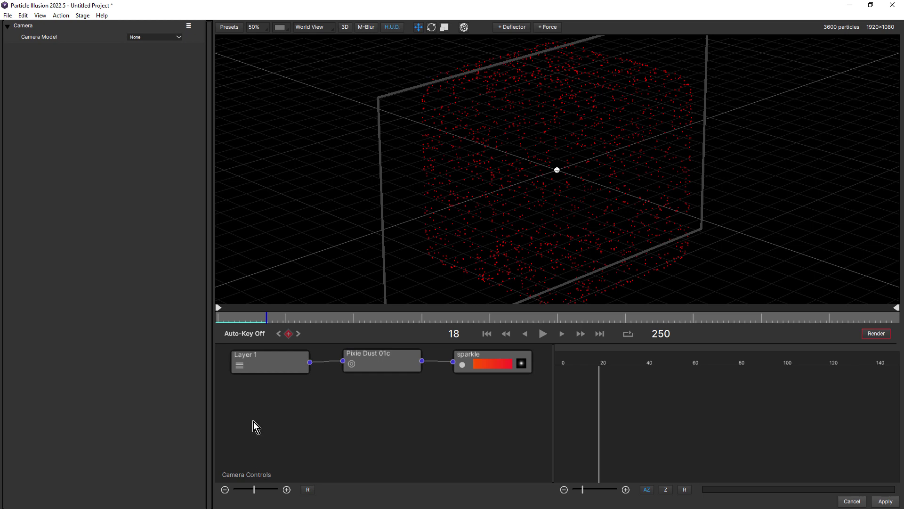
click(145, 39)
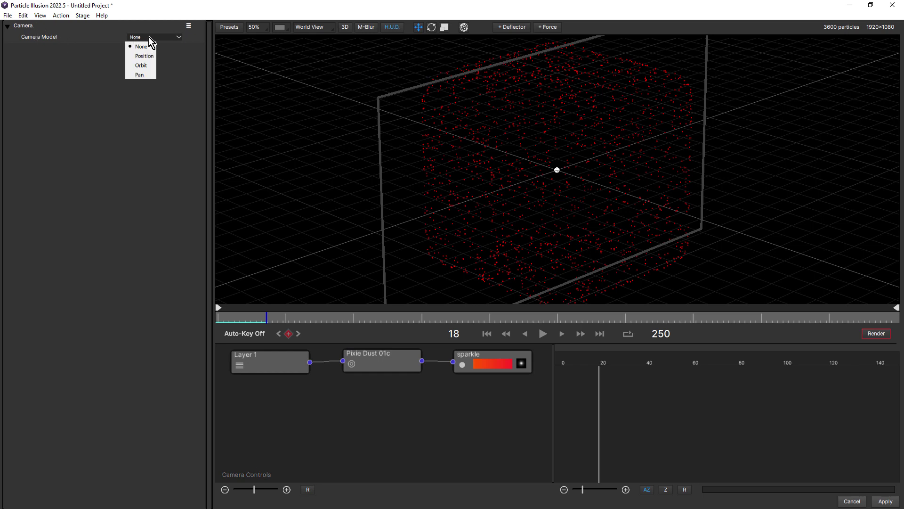
click(148, 65)
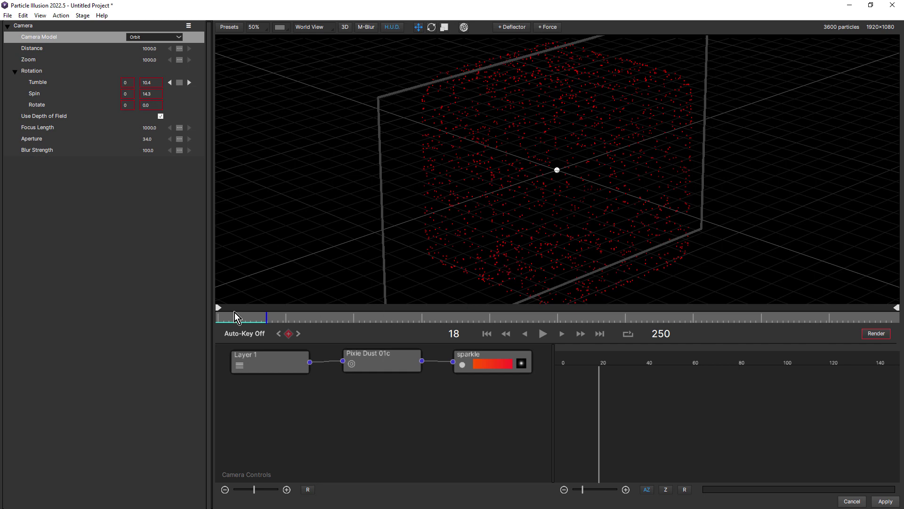
Preview through Render View with M-Blur on, playing and stopping at frame 64.
drag(236, 319, 296, 318)
click(304, 319)
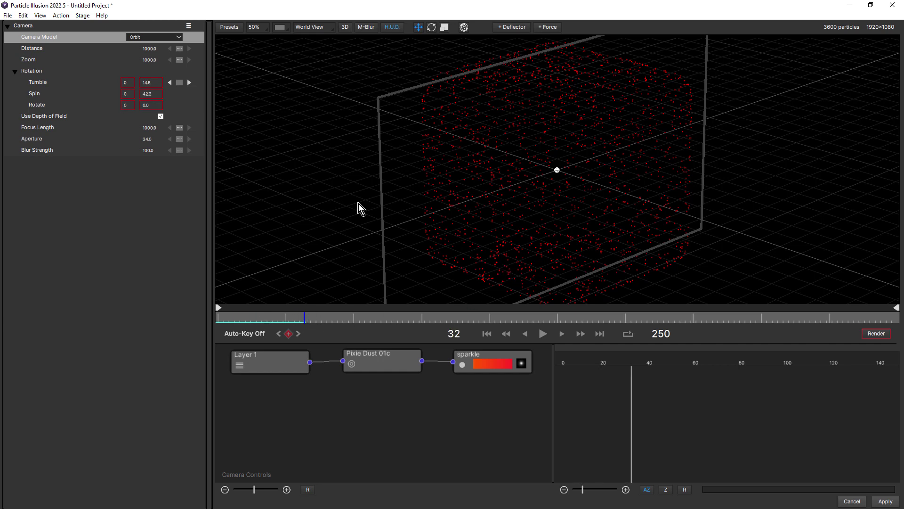
click(321, 27)
click(342, 31)
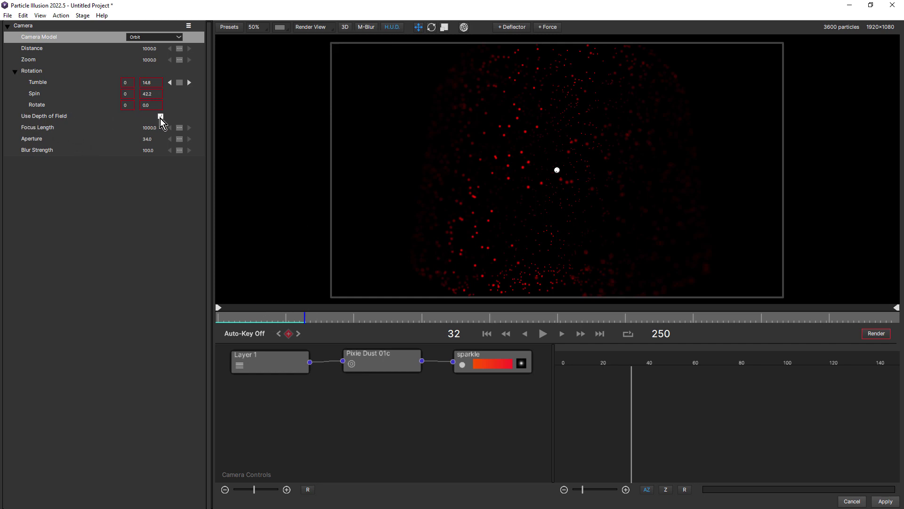
click(366, 27)
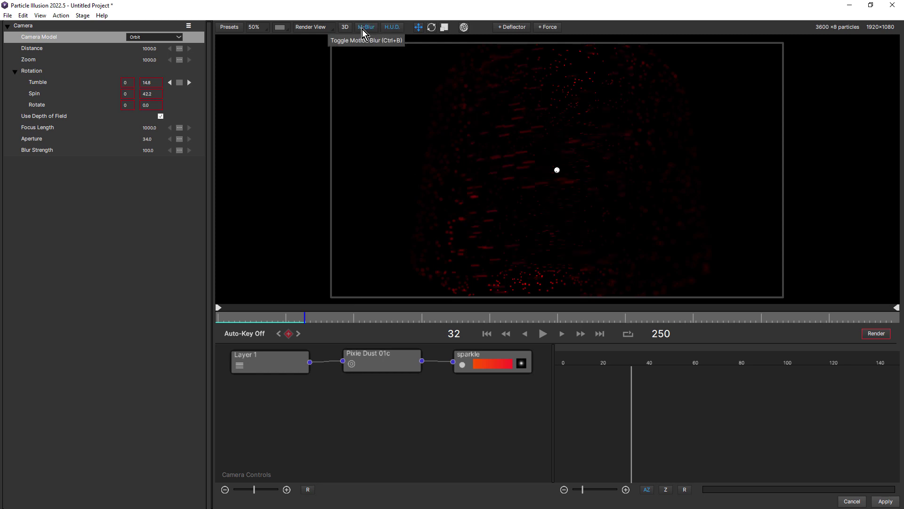
click(542, 333)
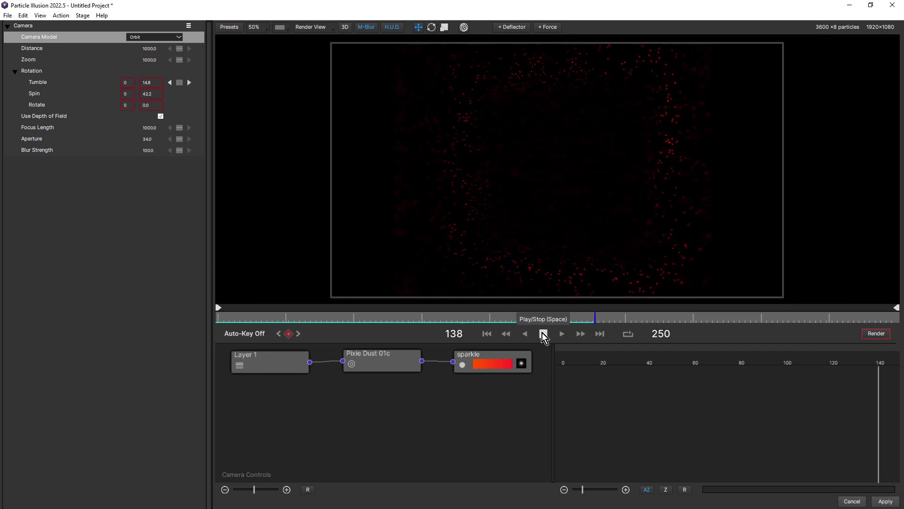
click(543, 334)
click(392, 317)
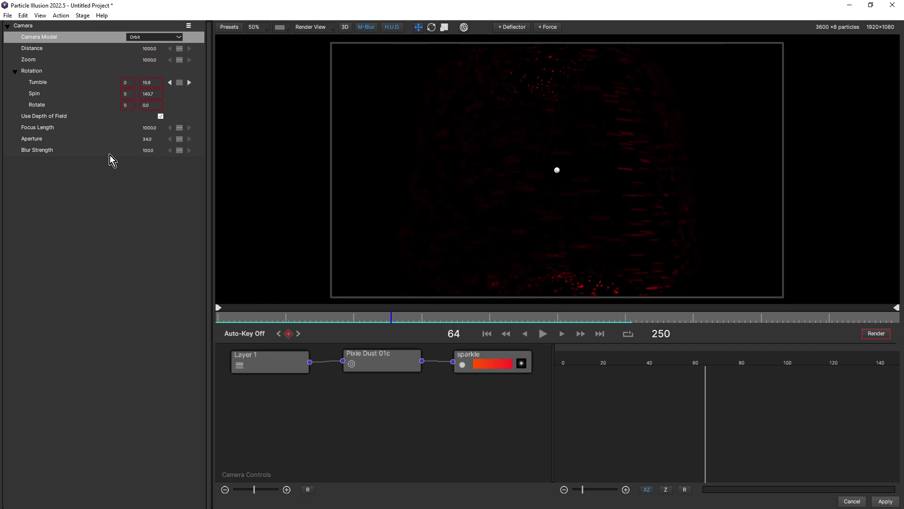
On Pixie Dust 01c, set Tint Strength to 0 and particle Number to 1000.
click(389, 363)
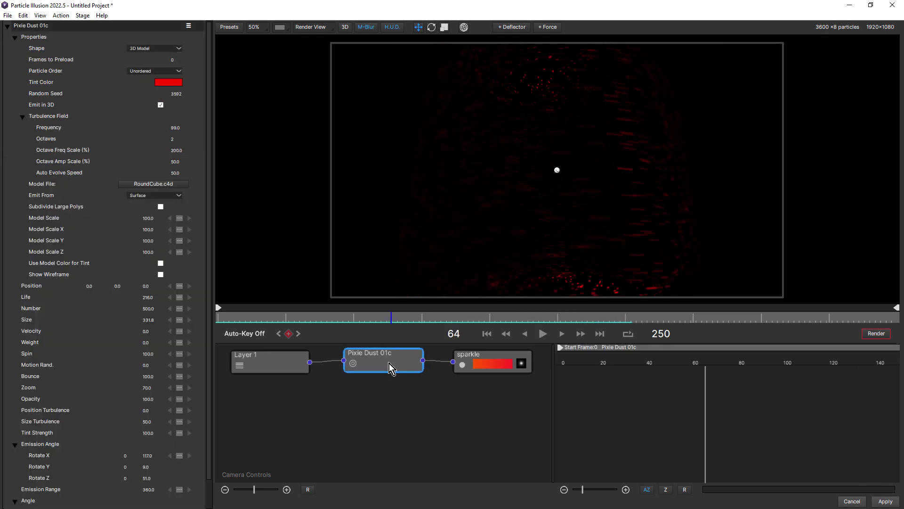
click(147, 432)
drag(147, 435, 91, 434)
double_click(147, 308)
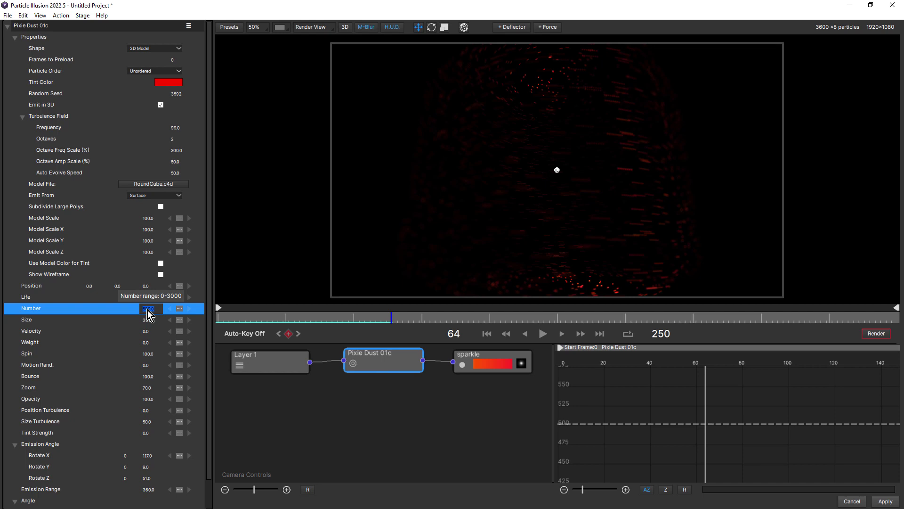
text(10)
key(Return)
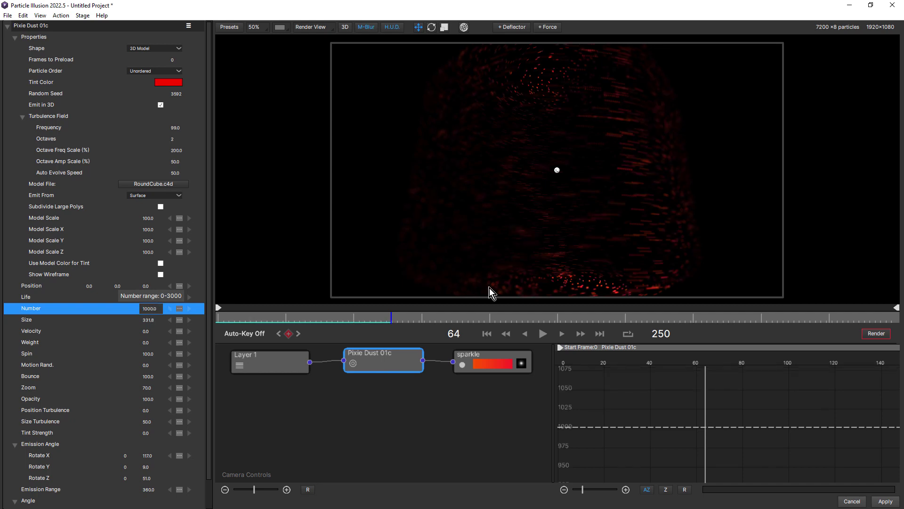
Replay the animation from frame 0 and stop at frame 92.
click(487, 334)
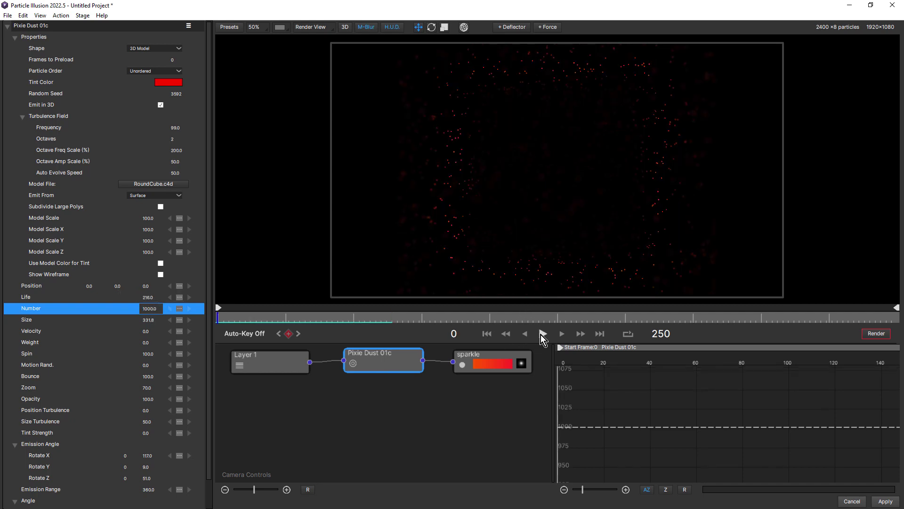
click(542, 334)
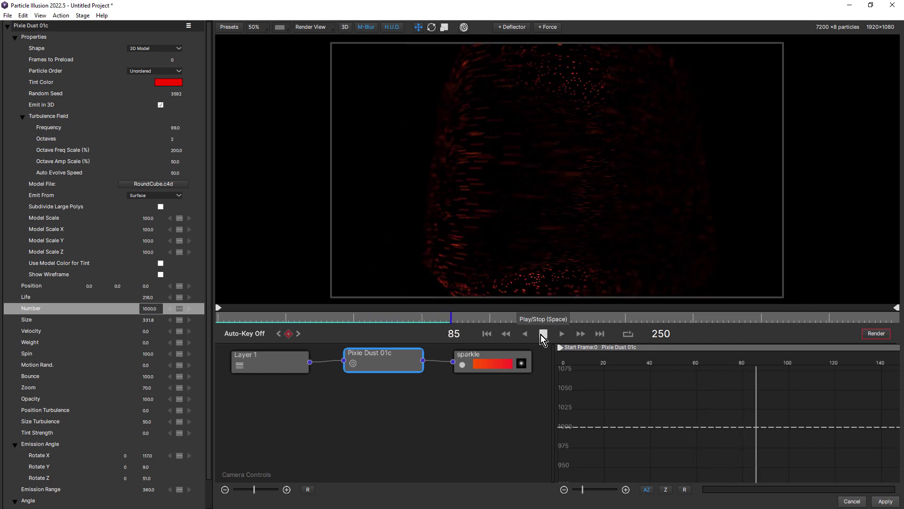
click(540, 334)
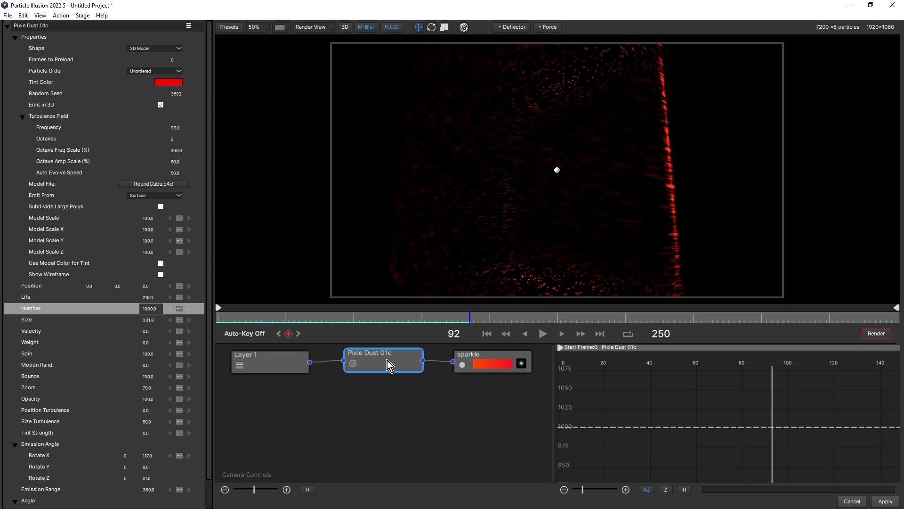
Load WaveRing.c4d from the 3DModels folder as the emitter's model file.
click(153, 183)
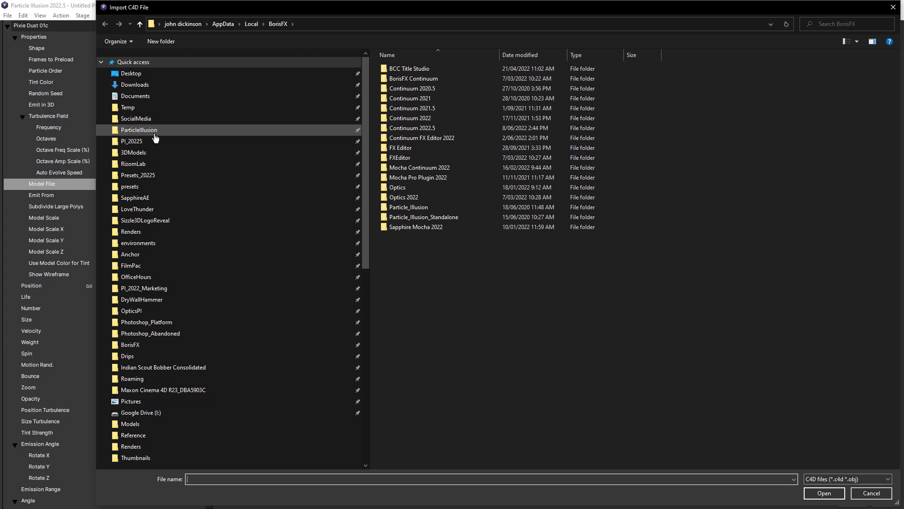
click(134, 152)
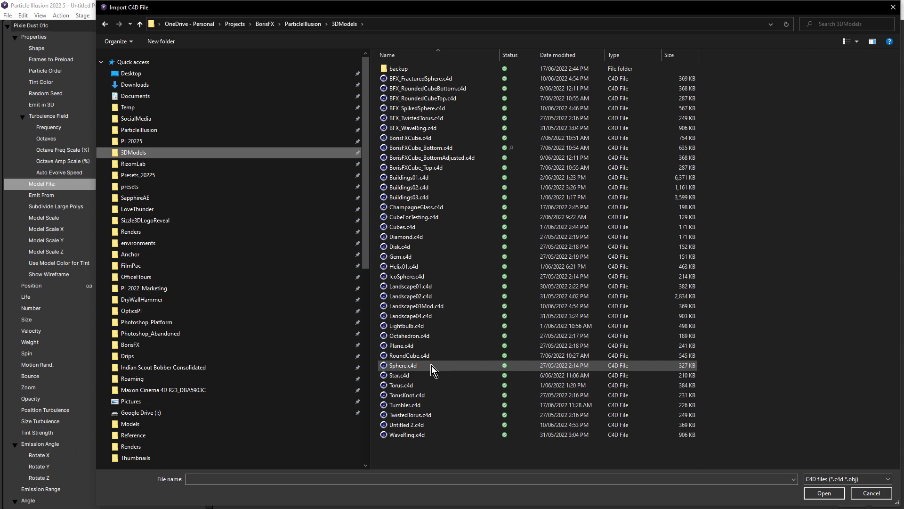
double_click(412, 432)
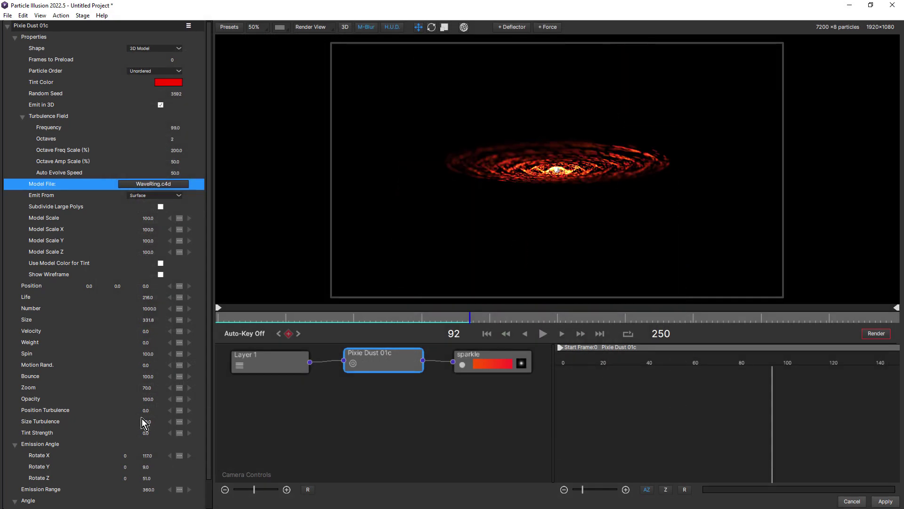
scroll(209, 380, down, 1)
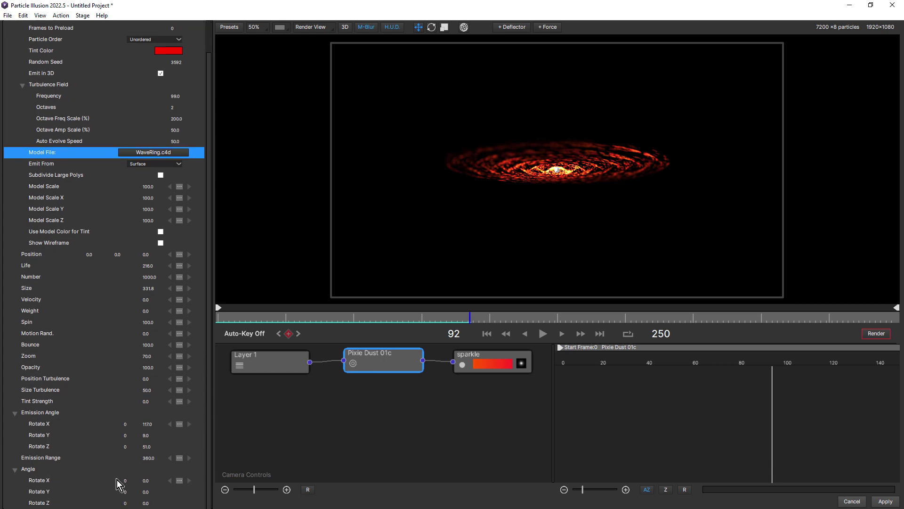
Set the emitter's Angle Rotate X to 90.
click(145, 479)
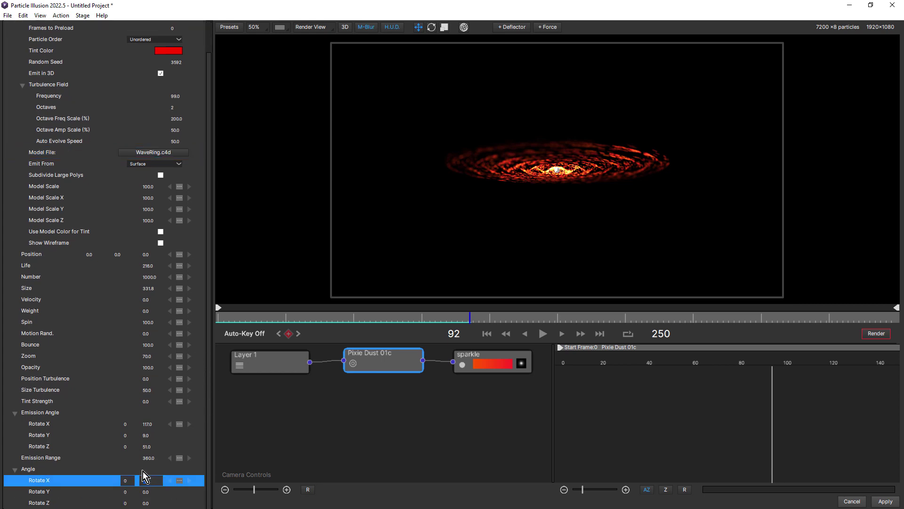
key(Return)
text(90)
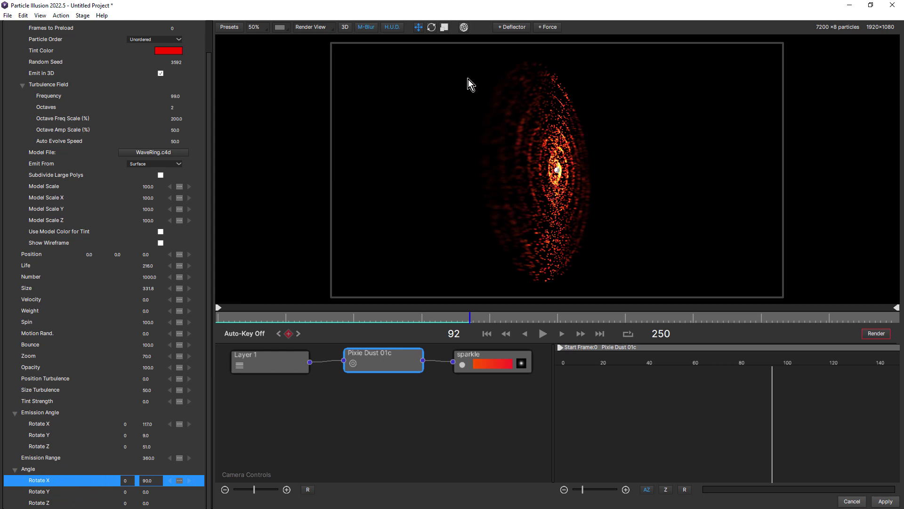
Rotate the selected emitter around its axis with the rotation gizmo.
click(558, 171)
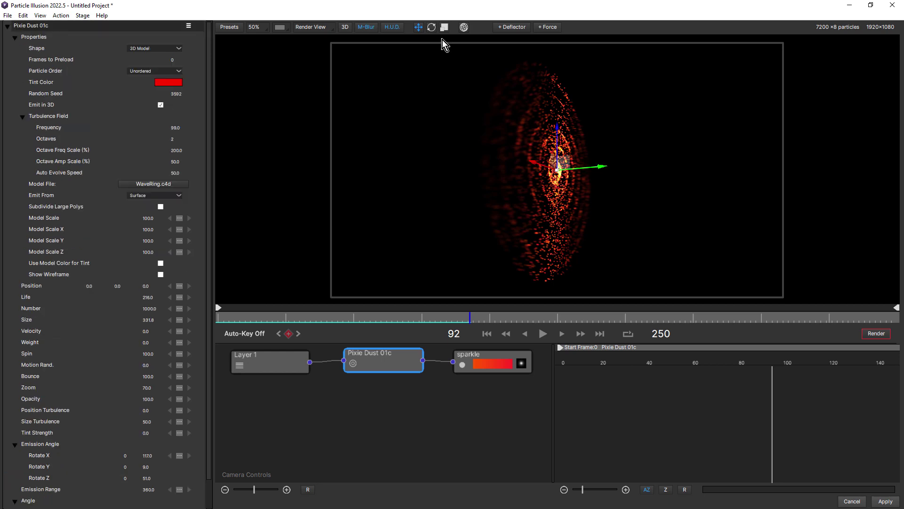
click(431, 28)
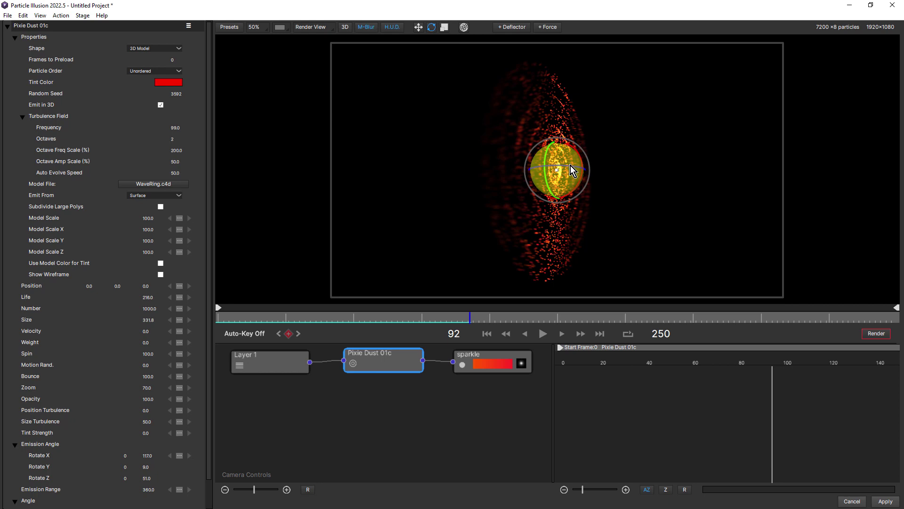
drag(564, 167, 627, 177)
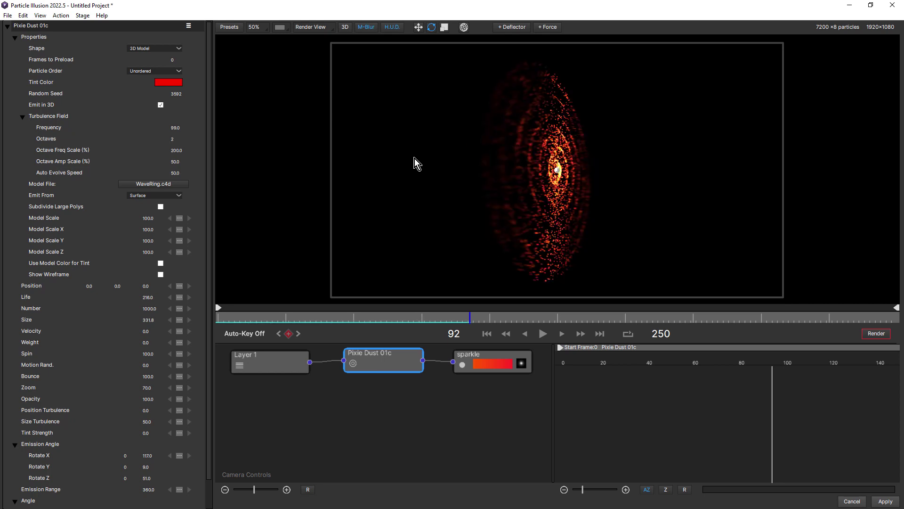
Replay the WaveRing emission from frame 0 under the orbiting camera.
click(486, 332)
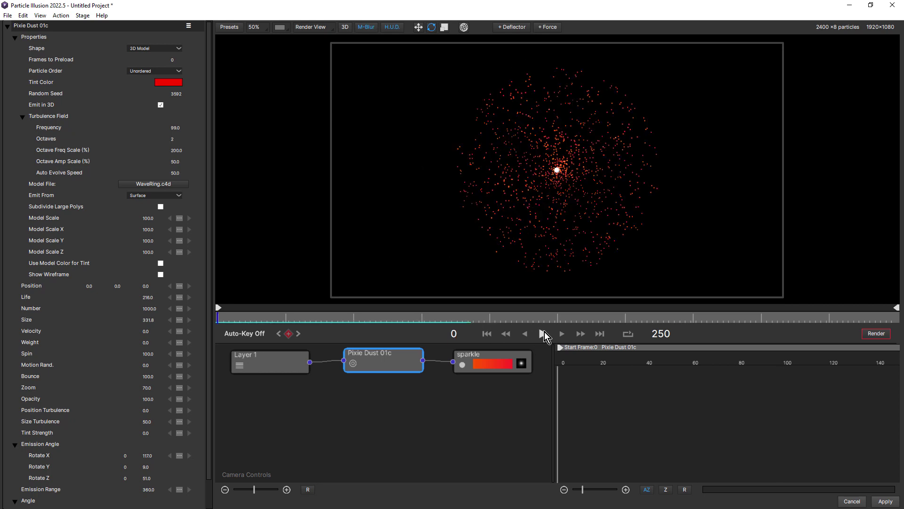
click(544, 332)
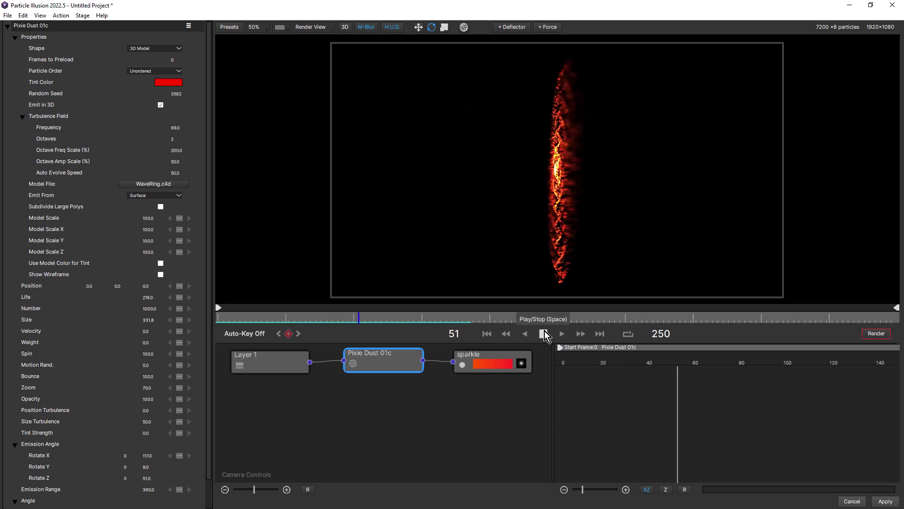
At frame 0, key Position Turbulence at 1000 with Bezier interpolation.
drag(264, 317, 216, 318)
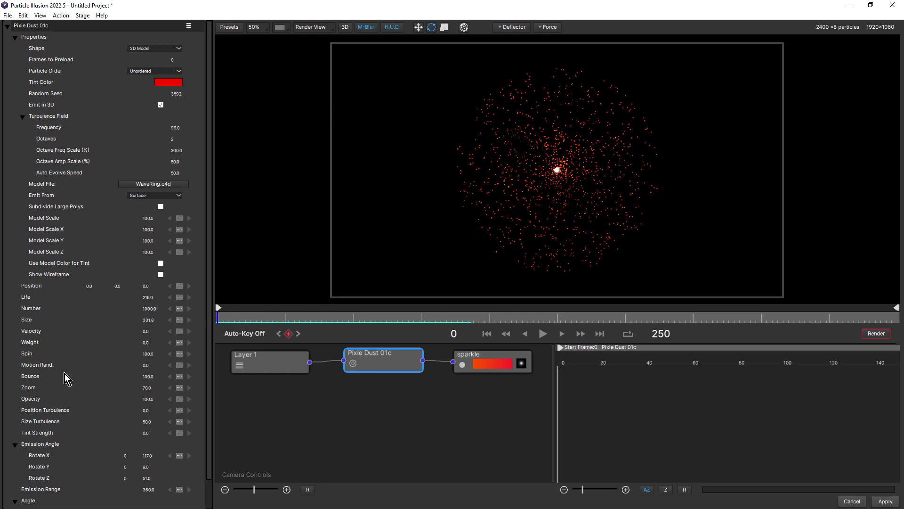
double_click(150, 412)
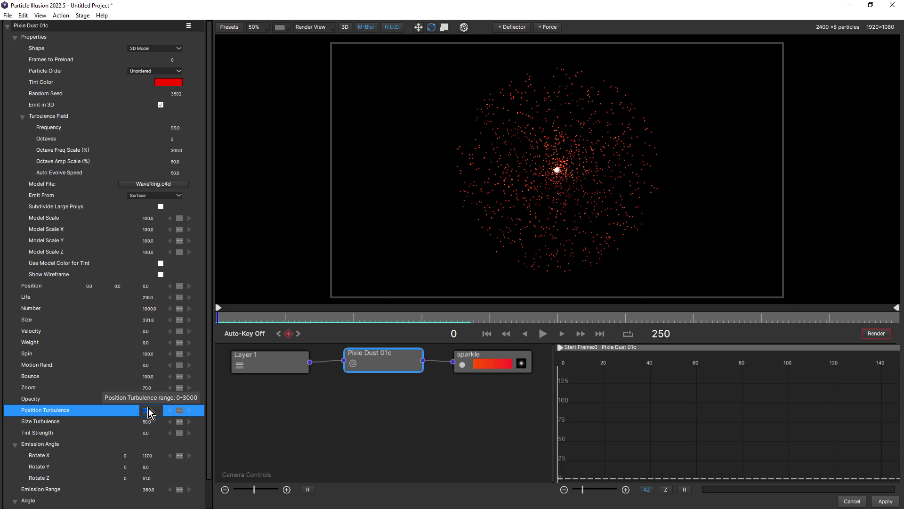
text(25)
key(Return)
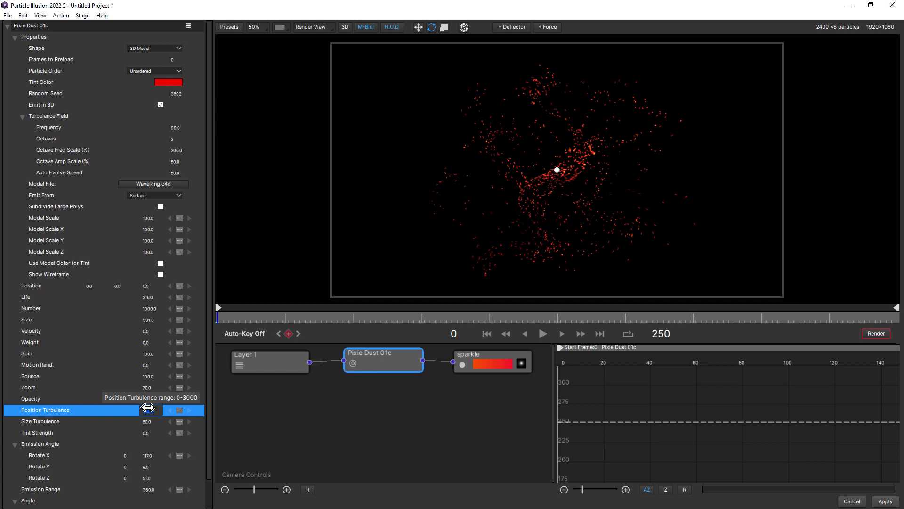
drag(148, 410, 150, 410)
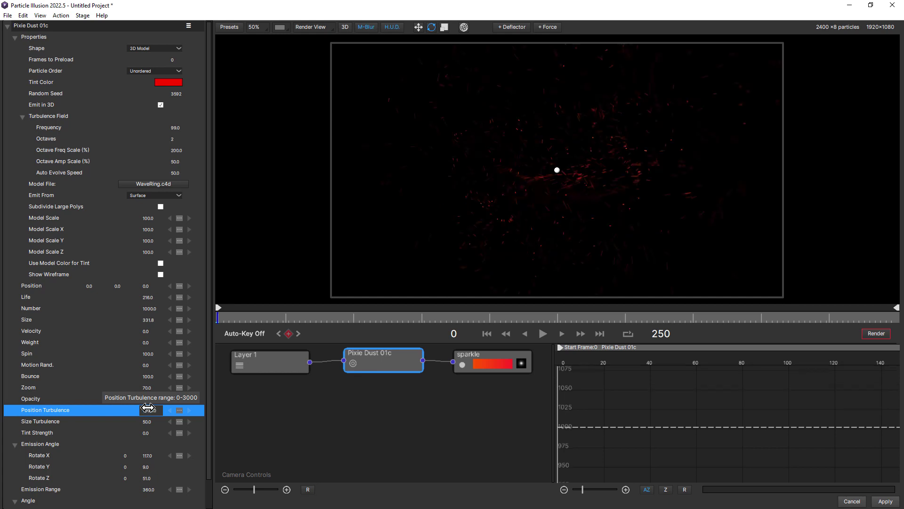
click(179, 410)
click(182, 432)
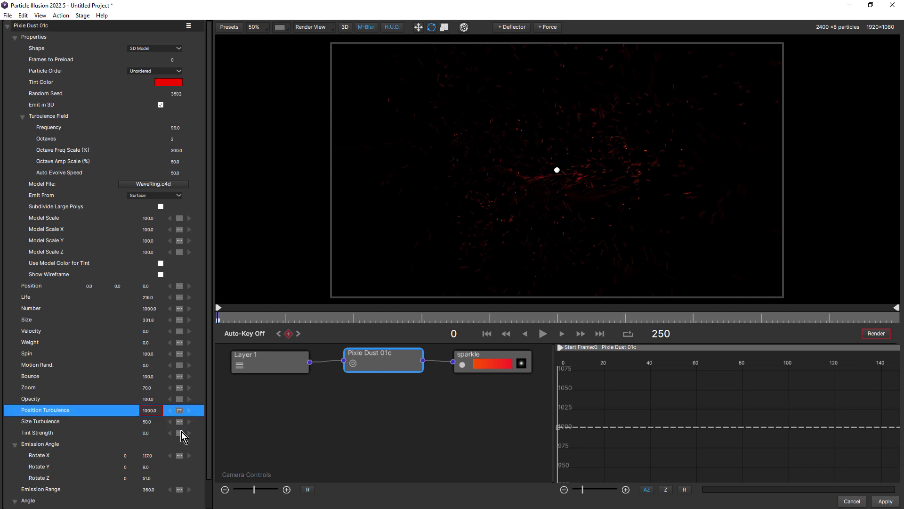
Key Position Turbulence to 15 at frame 47 and replay the animation.
mouse_move(233, 320)
mouse_down()
mouse_move(317, 327)
mouse_move(346, 319)
mouse_up()
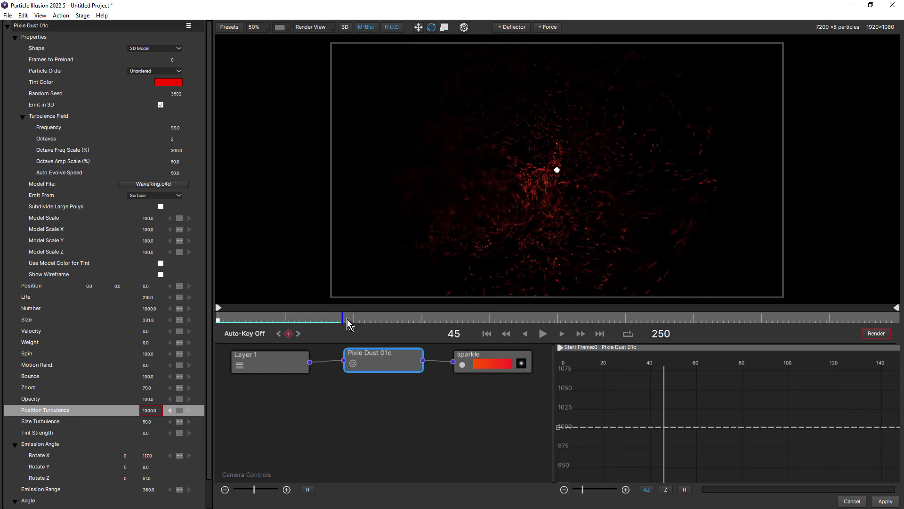
double_click(148, 410)
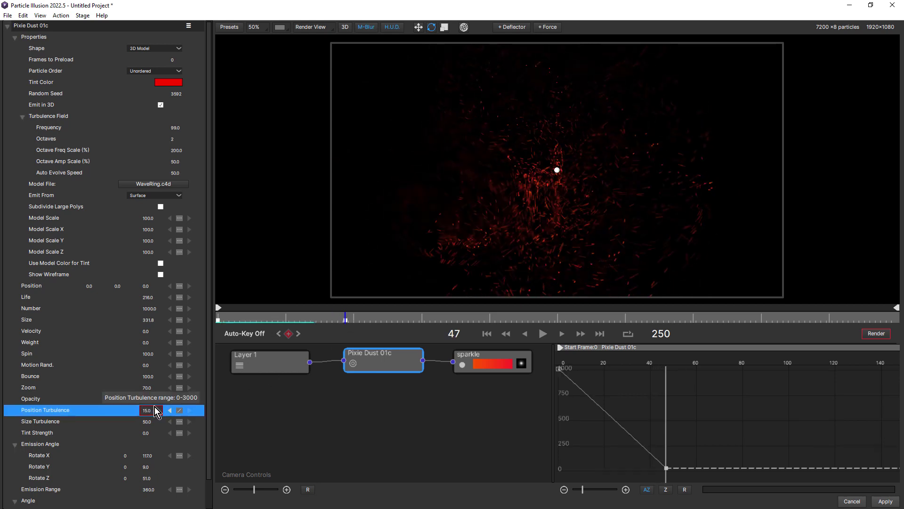
key(Return)
click(487, 334)
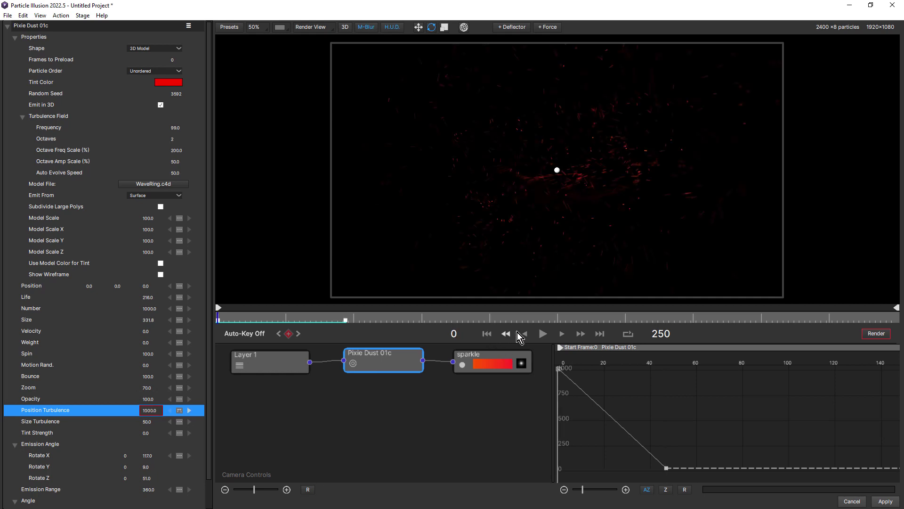
click(541, 333)
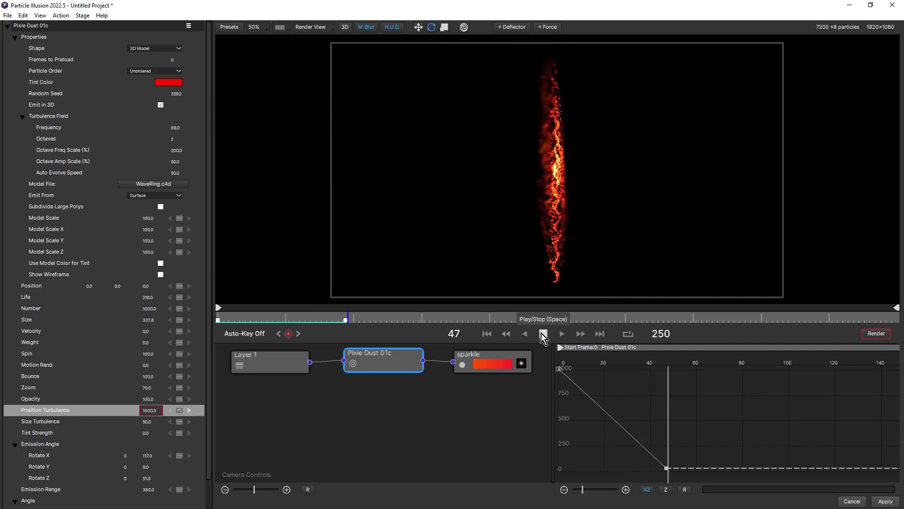
click(541, 332)
drag(627, 181, 615, 187)
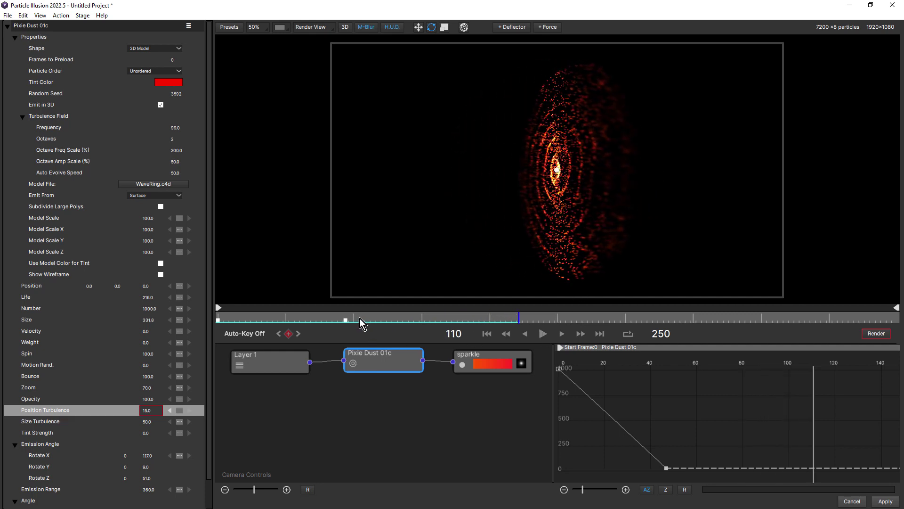
drag(360, 318, 316, 317)
click(316, 315)
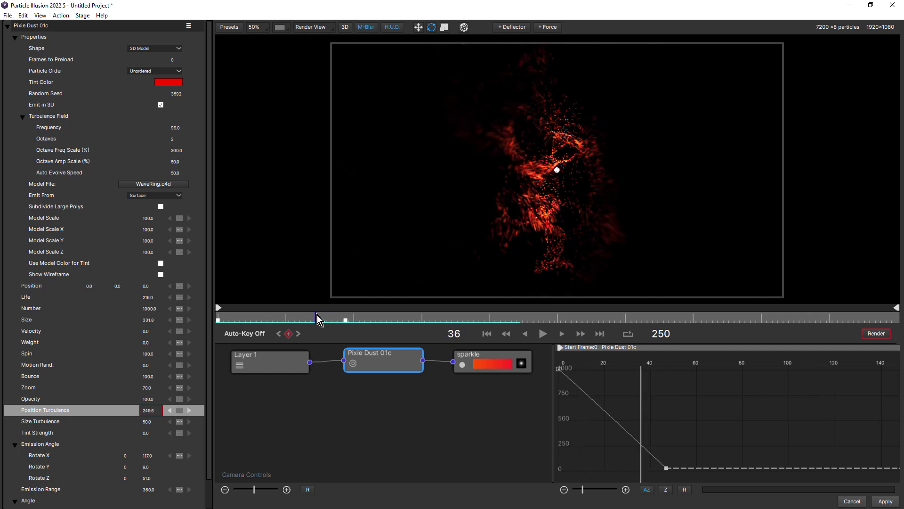
scroll(570, 206, up, 2)
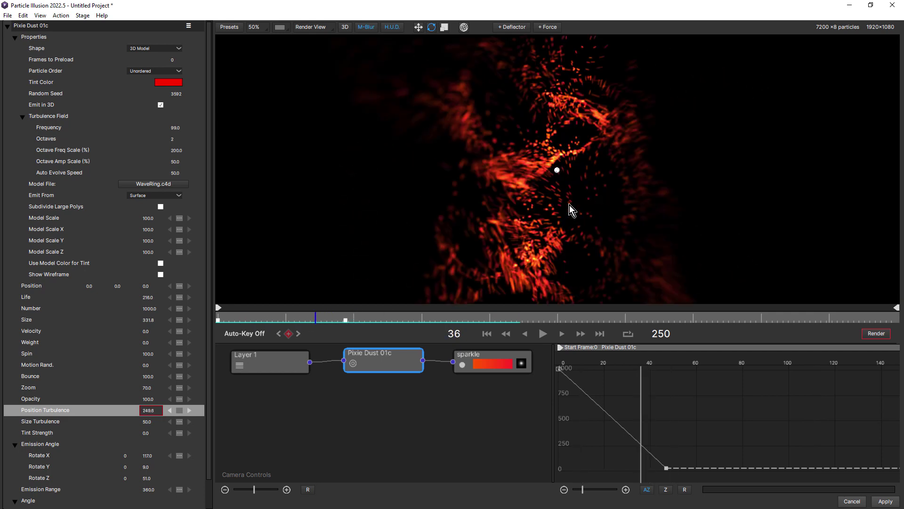
click(486, 332)
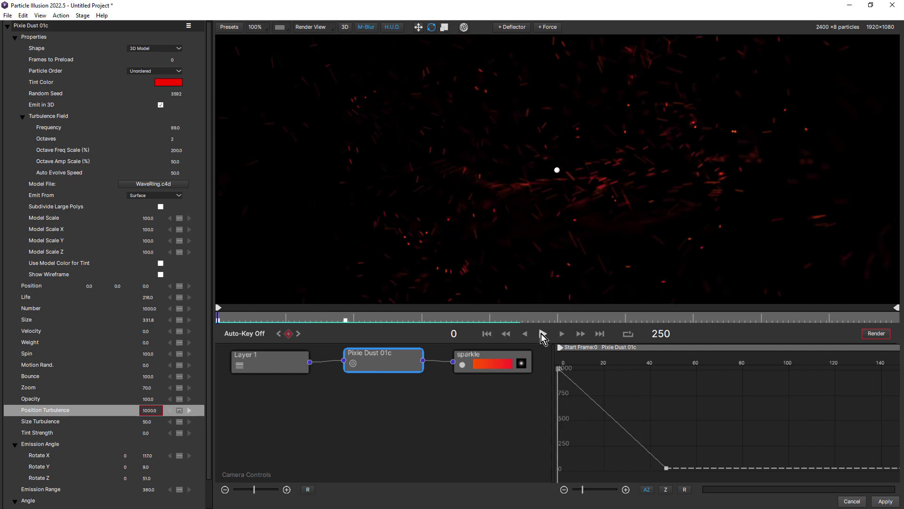
click(543, 333)
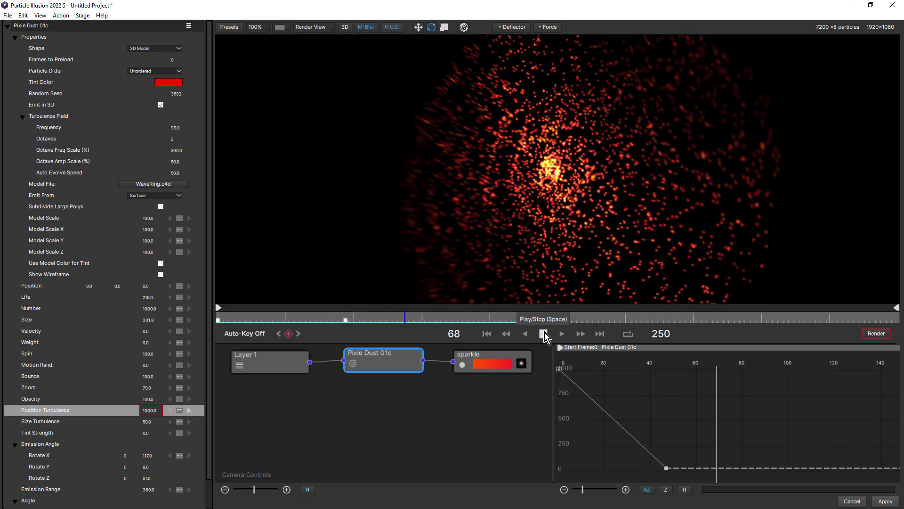
click(543, 333)
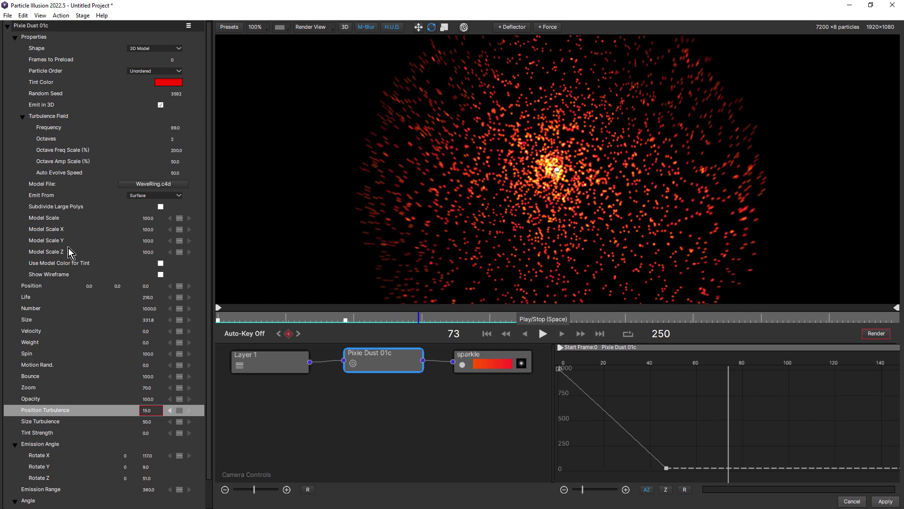
Enable Show Wireframe, replay from near the start, and orbit around the ring.
click(161, 274)
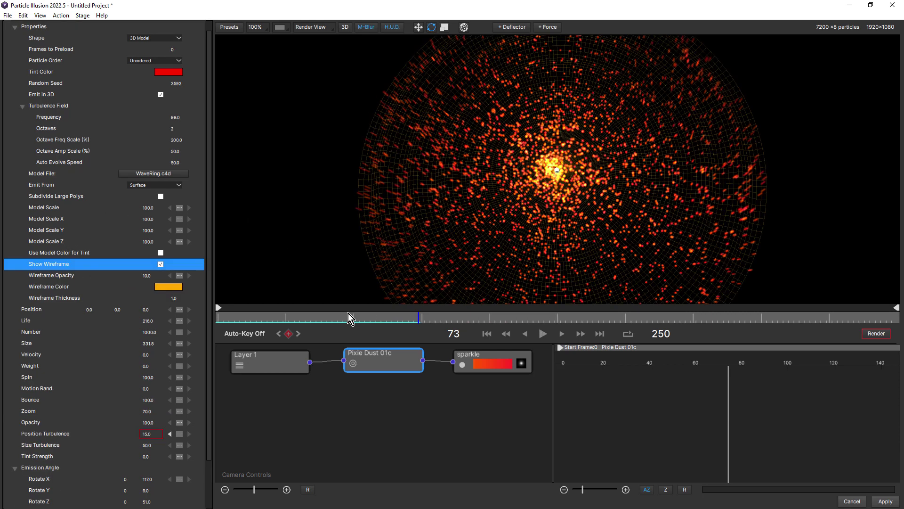
mouse_move(284, 318)
mouse_down()
mouse_move(257, 323)
mouse_move(269, 322)
mouse_up()
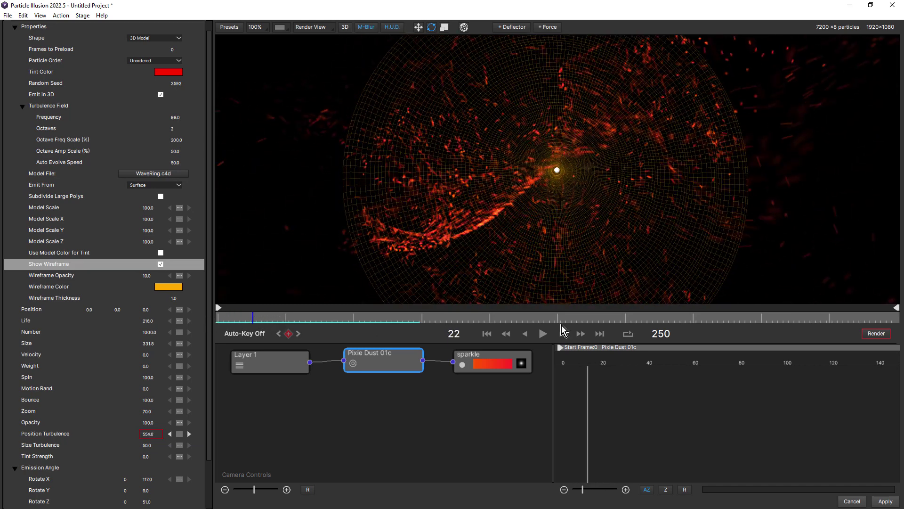
click(542, 333)
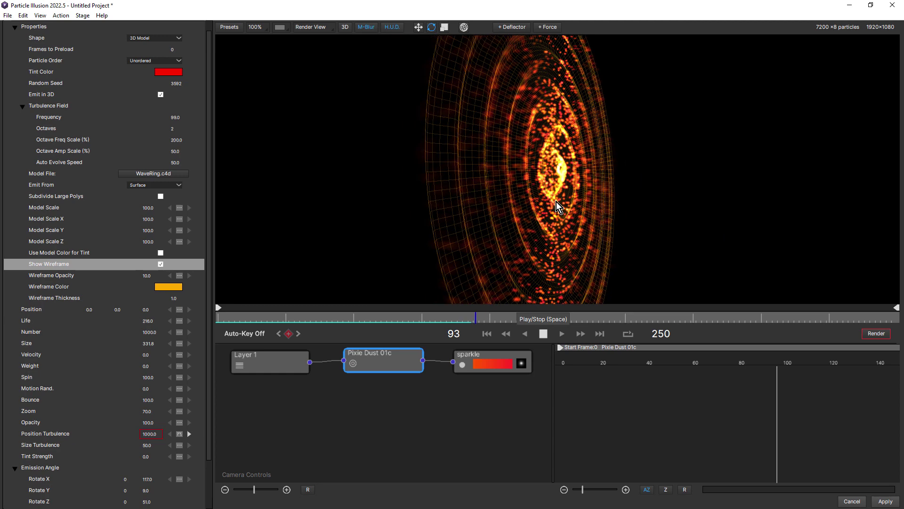
drag(531, 167, 660, 170)
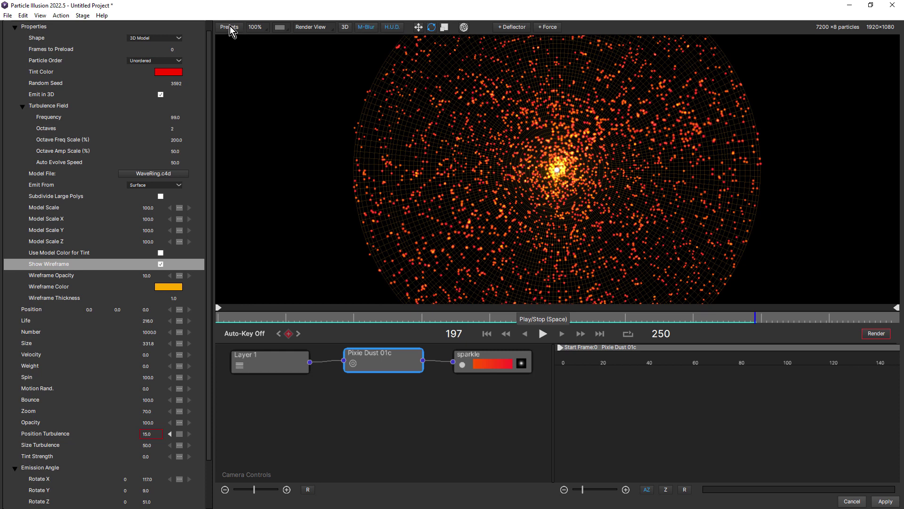
Preview Emitters_2022.5 presets, ending on Spinning Wave Ring Forms.
click(231, 27)
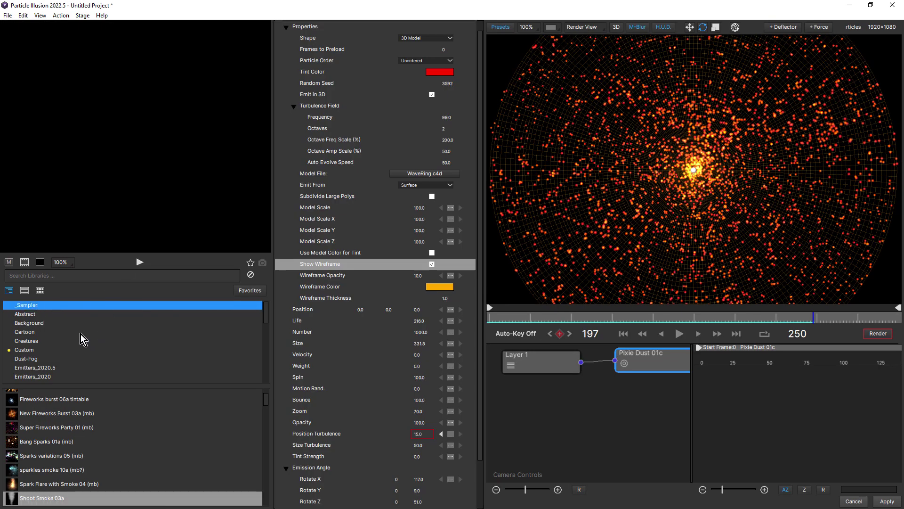
scroll(80, 336, down, 3)
scroll(80, 329, down, 1)
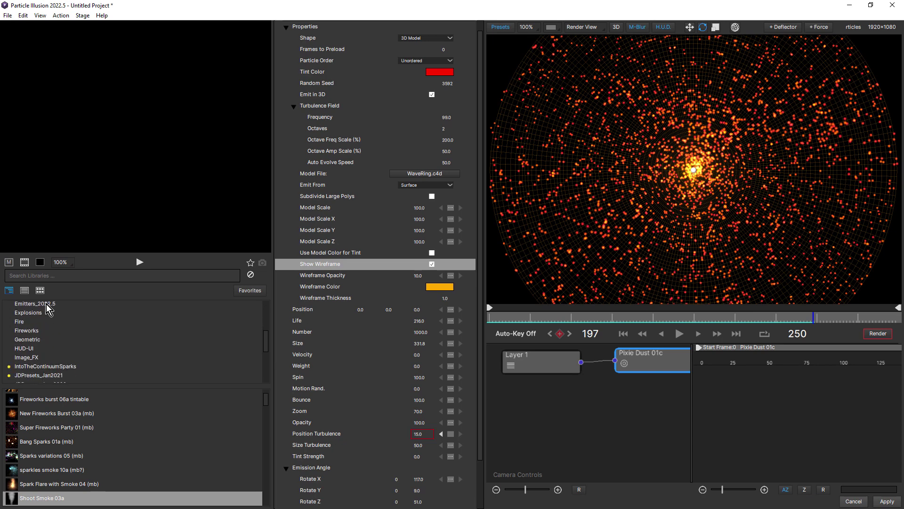
click(47, 303)
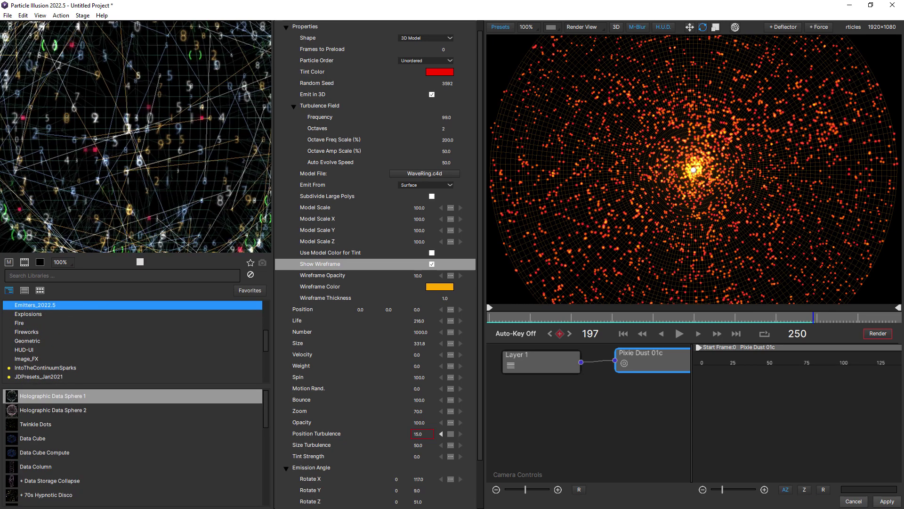
scroll(56, 146, down, 1)
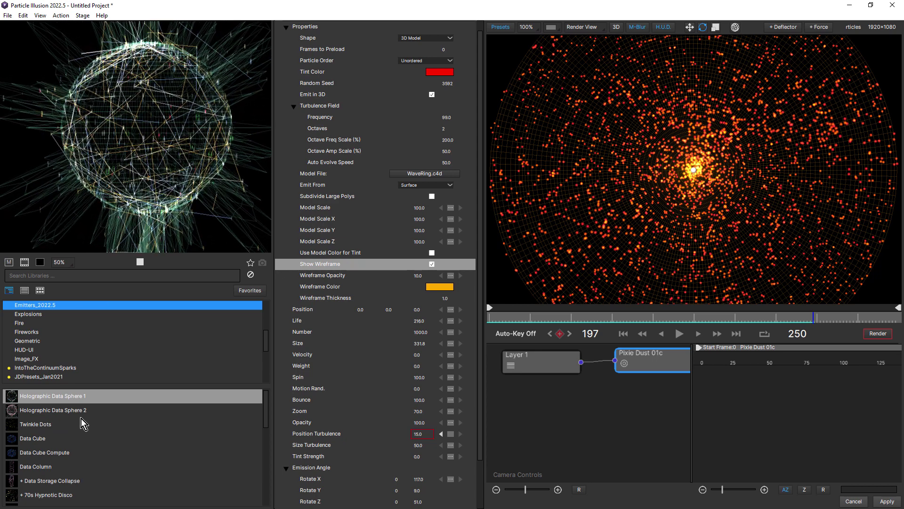
scroll(81, 418, down, 3)
scroll(81, 420, down, 3)
scroll(38, 409, down, 2)
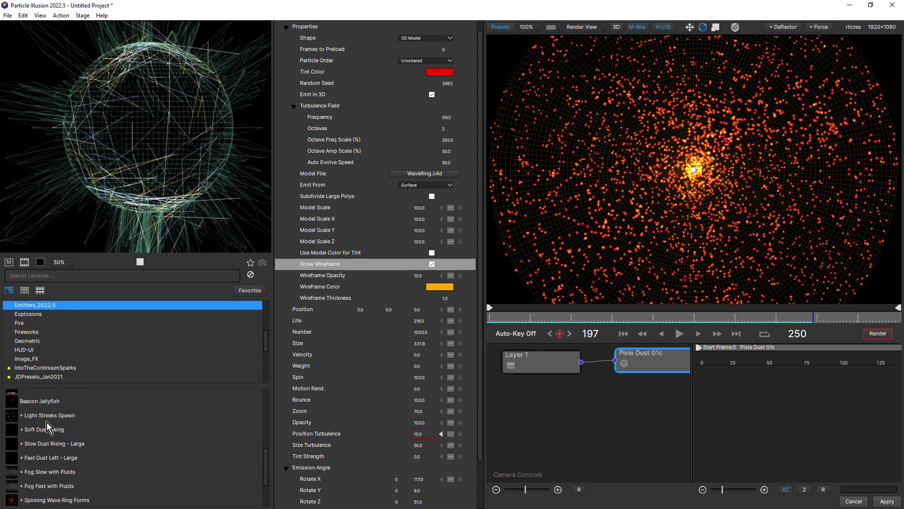
click(35, 418)
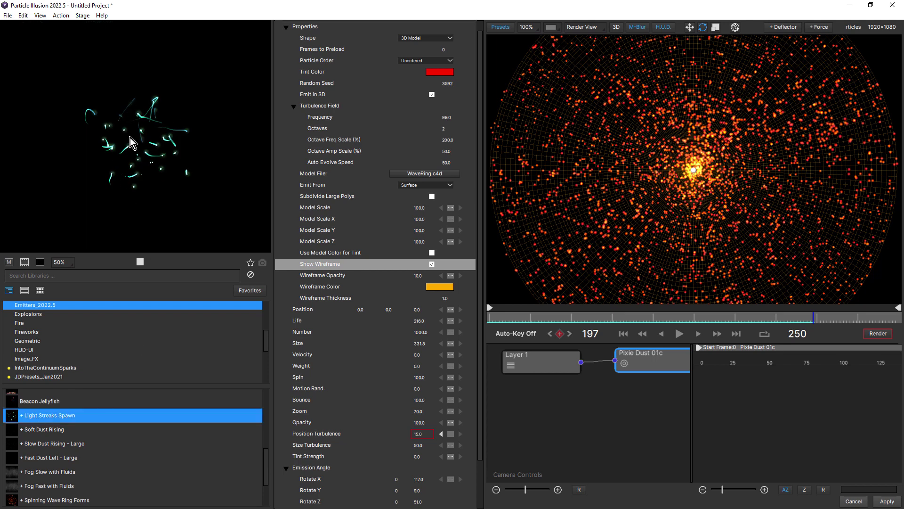
click(41, 429)
click(36, 446)
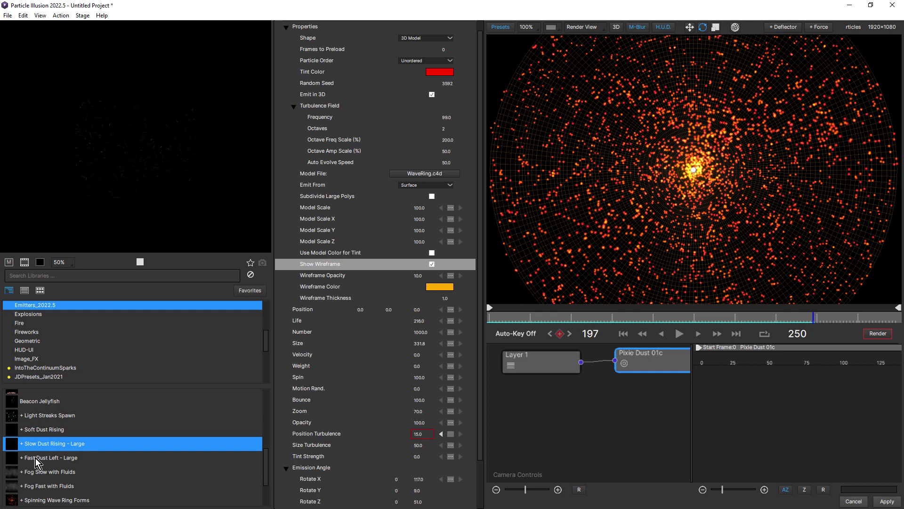
click(38, 500)
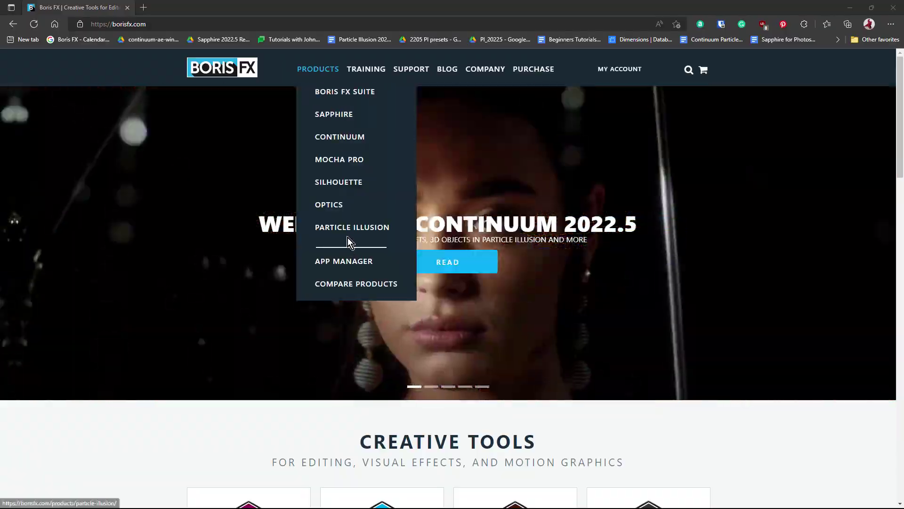
Go from the Particle Illusion product page to its downloads.
click(350, 229)
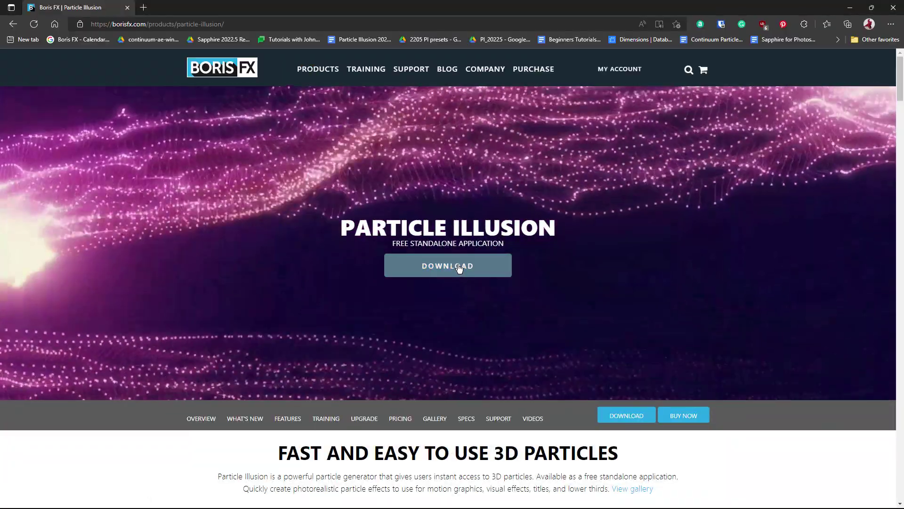
click(459, 267)
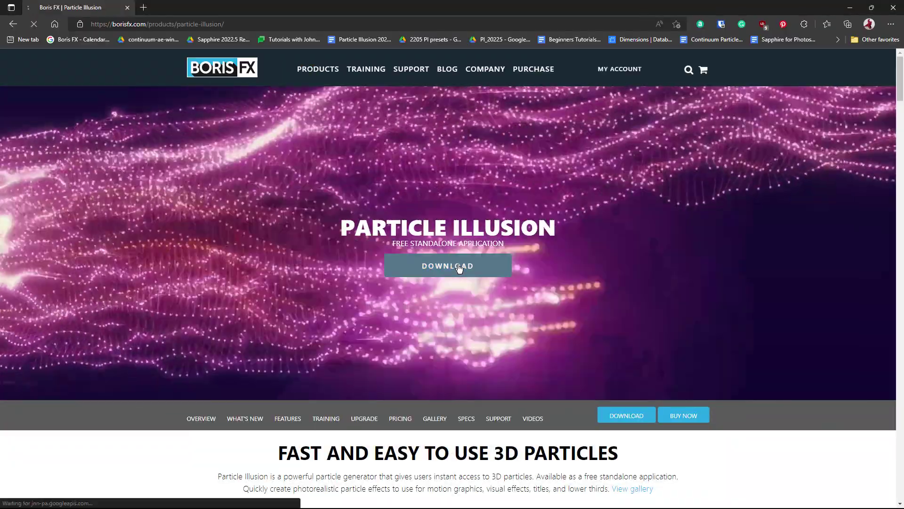